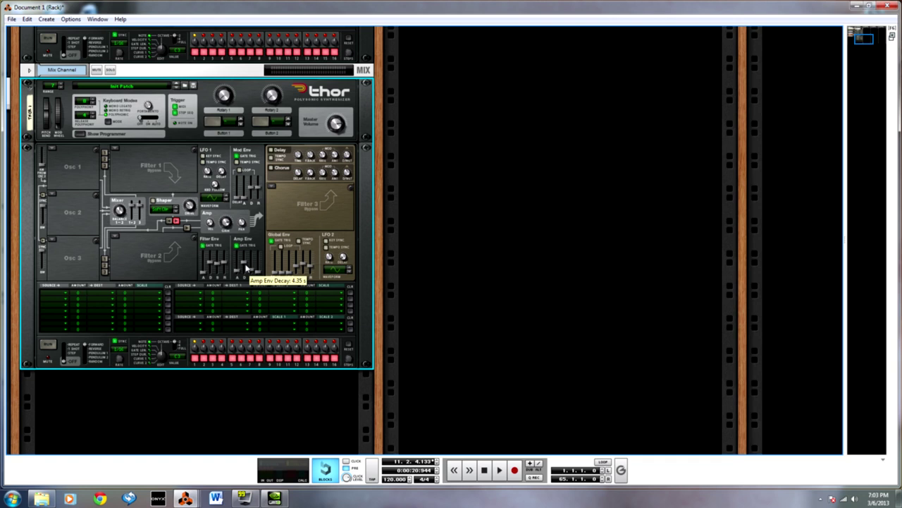
- Adjust the decay and release of Thor's Amp Env, and set the Mod Env decay to about 180 ms along with its release
{"action": "left_click_drag", "start_coordinate": [246, 269], "coordinate": [248, 270]}
{"action": "left_click_drag", "start_coordinate": [247, 270], "coordinate": [251, 272]}
{"action": "left_click_drag", "start_coordinate": [261, 274], "coordinate": [266, 262]}
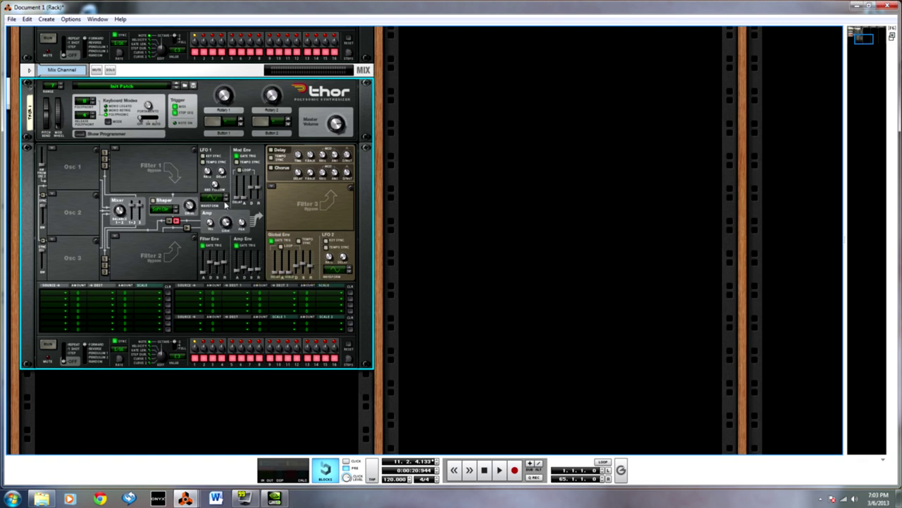
{"action": "mouse_move", "coordinate": [246, 201]}
{"action": "left_mouse_down"}
{"action": "mouse_move", "coordinate": [247, 192]}
{"action": "mouse_move", "coordinate": [257, 199]}
{"action": "left_mouse_up"}
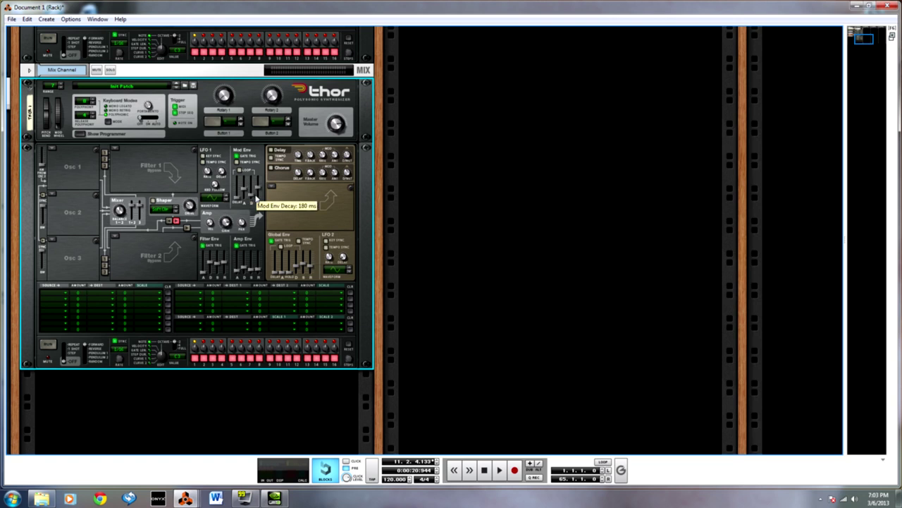
{"action": "left_click_drag", "start_coordinate": [259, 191], "coordinate": [259, 197]}
- Assign Amp Env and Mod Env as sources in the first two modulation rows, each with an amount of 100
{"action": "left_click", "coordinate": [43, 295]}
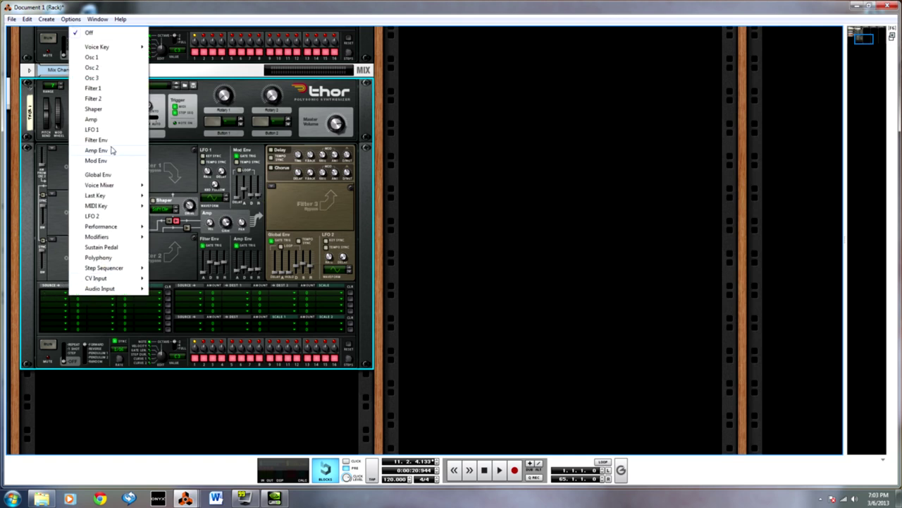
{"action": "left_click", "coordinate": [111, 150]}
{"action": "left_click", "coordinate": [54, 297]}
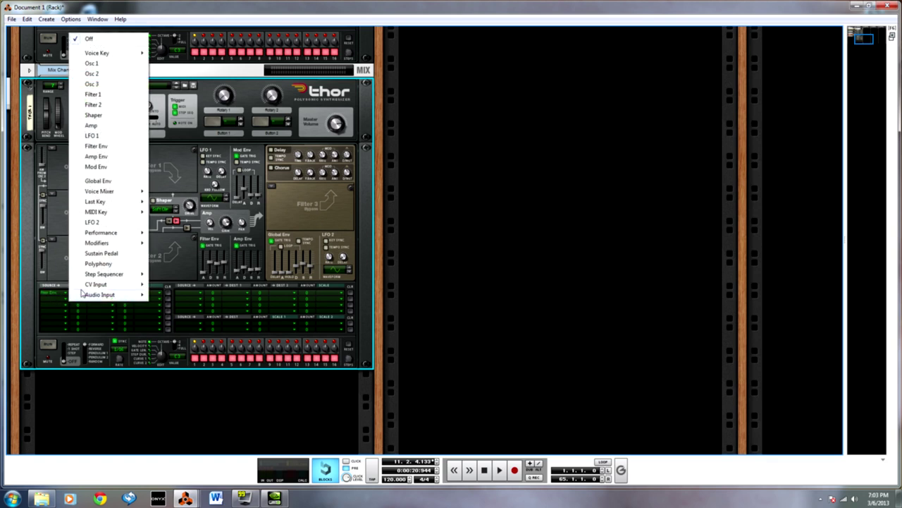
{"action": "left_click", "coordinate": [107, 172]}
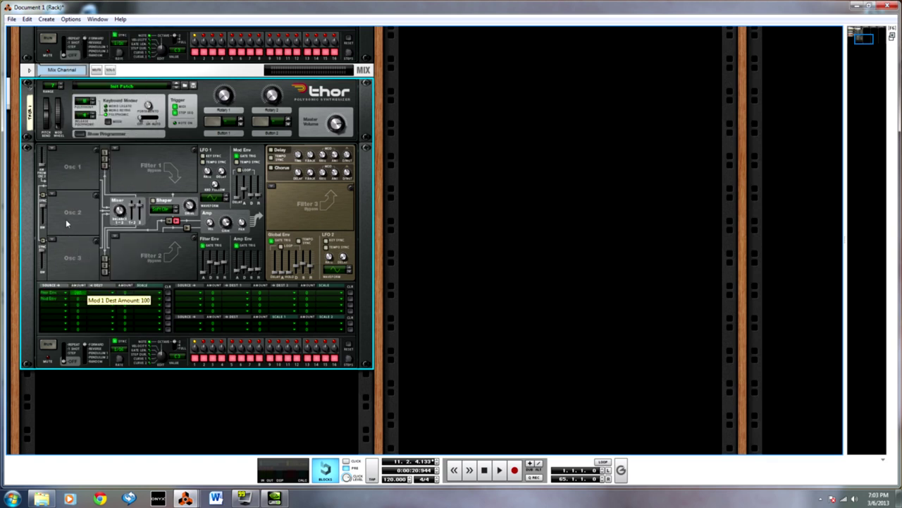
- Set the destinations of the first two modulation rows to CV Output 1 and CV Output 2
{"action": "left_click", "coordinate": [103, 291]}
{"action": "mouse_move", "coordinate": [145, 279]}
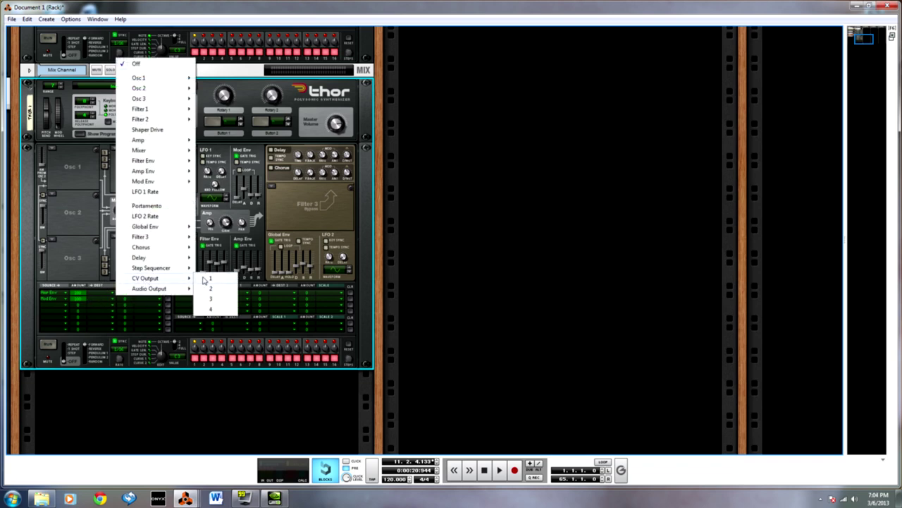
{"action": "left_click", "coordinate": [203, 282]}
{"action": "left_click", "coordinate": [99, 297]}
{"action": "mouse_move", "coordinate": [146, 295]}
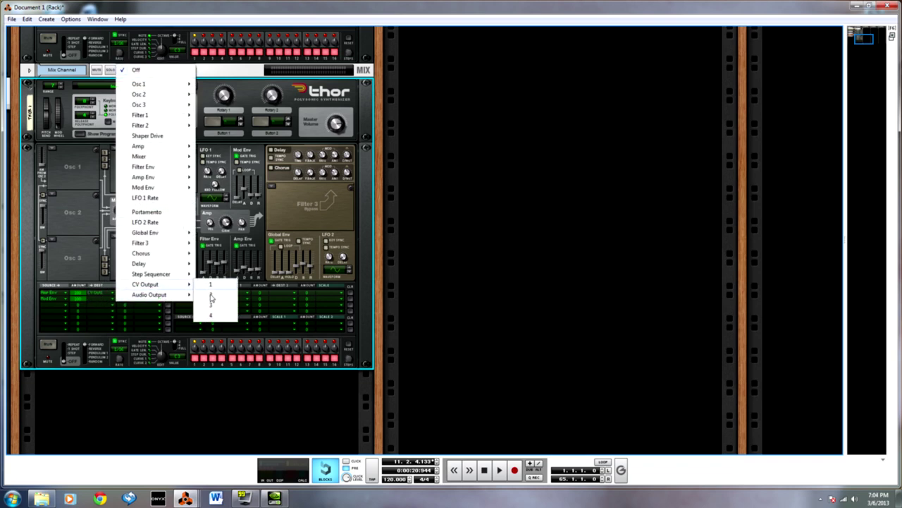
{"action": "left_click", "coordinate": [210, 295]}
- On the rack's rear, cable the lower Thor's CV 1 and CV 2 modulation outputs to the upper Thor's CV 1 and CV 2 inputs
{"action": "key", "text": "Tab"}
{"action": "scroll", "coordinate": [190, 295], "scroll_direction": "up", "scroll_amount": 6}
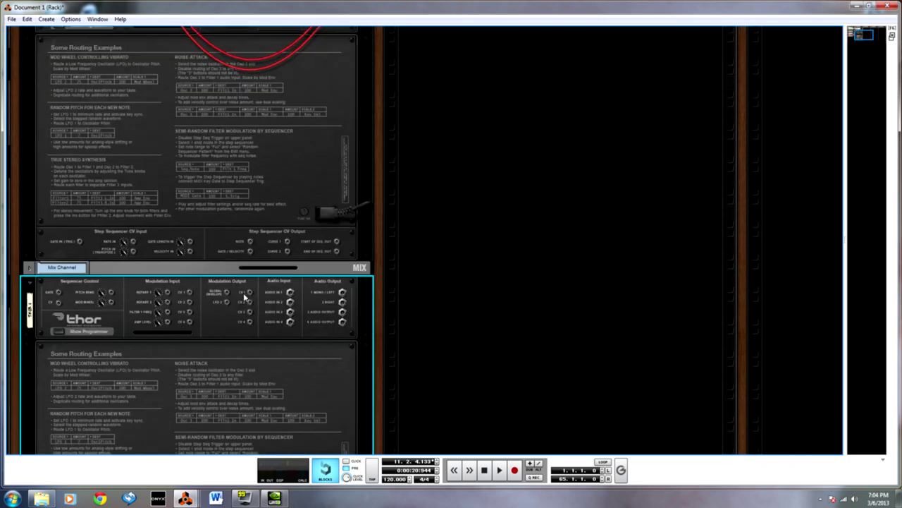
{"action": "left_click_drag", "start_coordinate": [249, 292], "coordinate": [243, 378]}
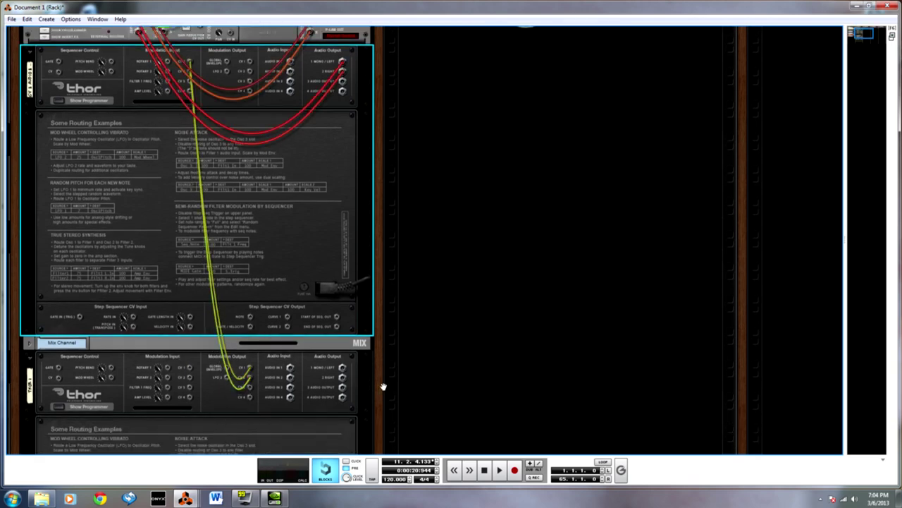
{"action": "scroll", "coordinate": [428, 389], "scroll_direction": "up", "scroll_amount": 3}
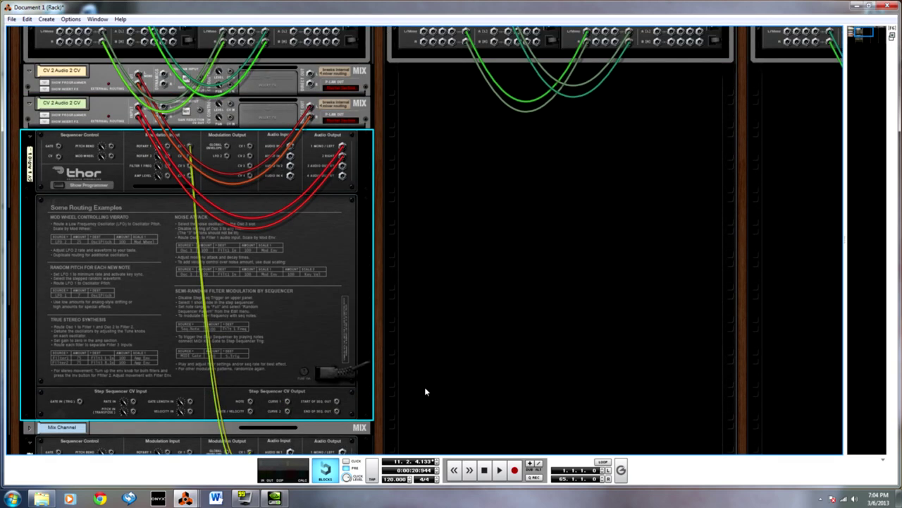
{"action": "key", "text": "Tab"}
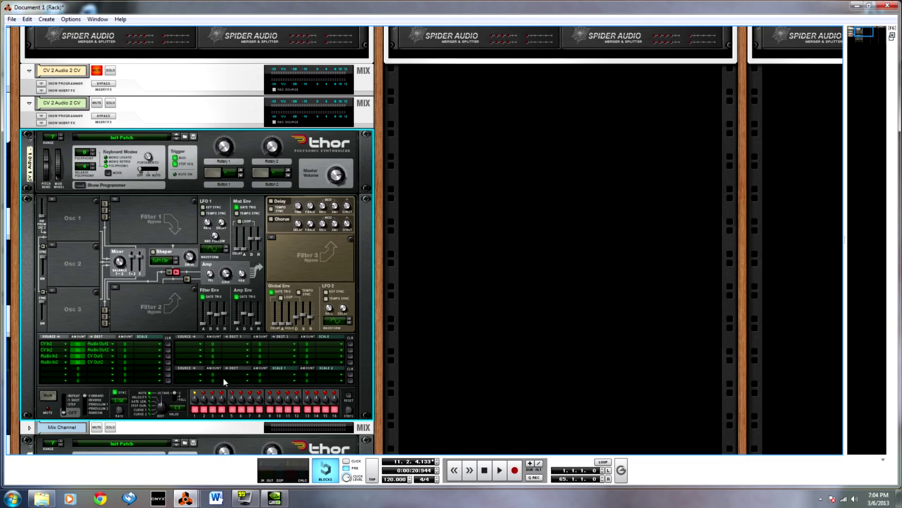
- Rename the lower Thor device as Env Thor
{"action": "scroll", "coordinate": [225, 383], "scroll_direction": "down", "scroll_amount": 4}
{"action": "left_click", "coordinate": [30, 361]}
{"action": "double_click", "coordinate": [29, 361]}
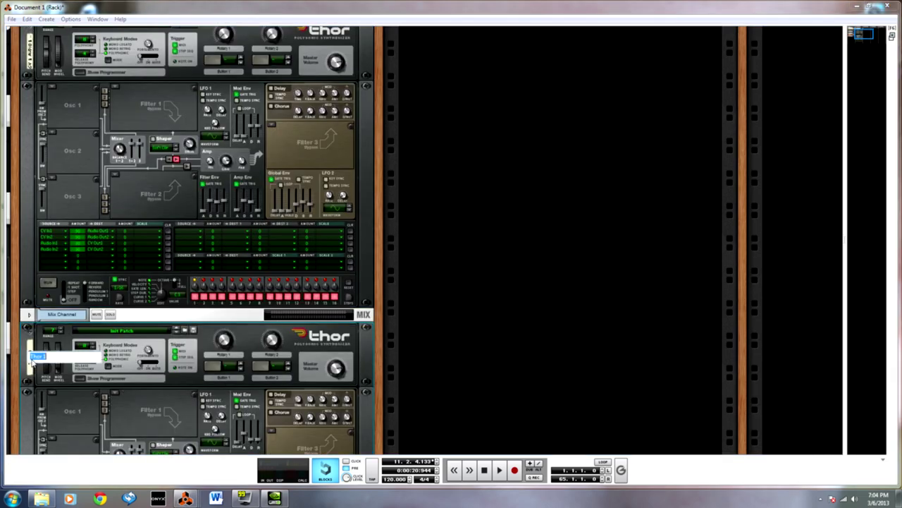
{"action": "type", "text": "Env Tho"}
{"action": "key", "text": "Return"}
- In the sequencer, place the right locator at bar 9 and draw an eight-bar clip from bar 1 on the Env Thor track
{"action": "key", "text": "F7"}
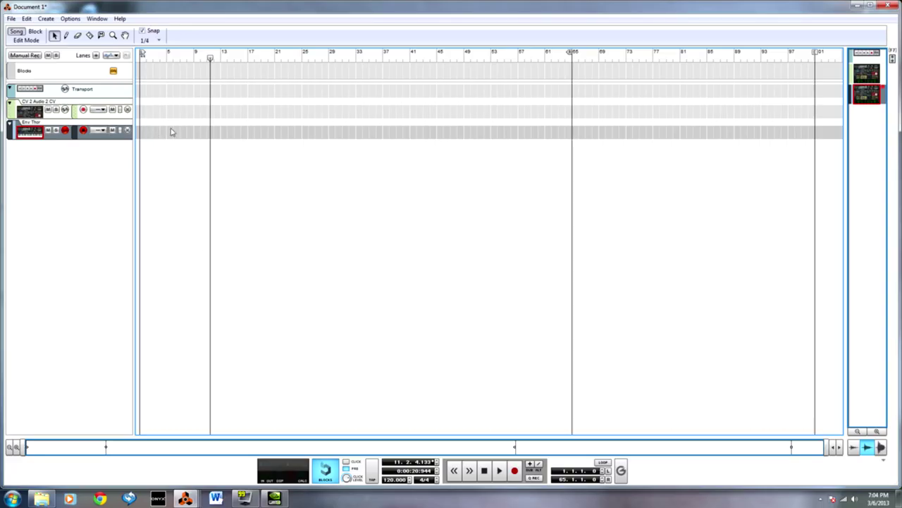
{"action": "left_click", "coordinate": [194, 56], "text": "alt"}
{"action": "key", "text": "w"}
{"action": "left_click_drag", "start_coordinate": [141, 130], "coordinate": [192, 145]}
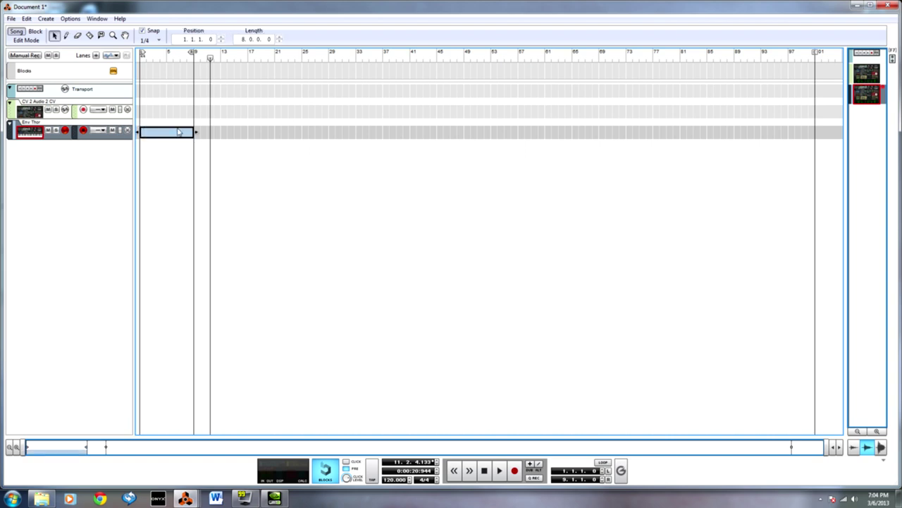
- Open the Env Thor clip for editing and draw a 1/8-length C3 note at bar 1
{"action": "double_click", "coordinate": [185, 136]}
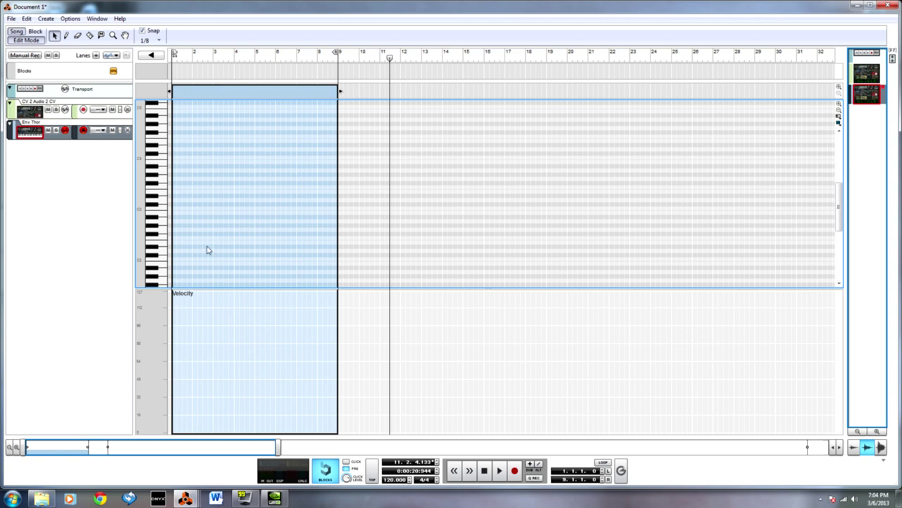
{"action": "key", "text": "w"}
{"action": "left_click", "coordinate": [174, 207]}
- Draw C3 notes at the starts of bars 2, 3 and 4 with lengths of 1/4, 3/8 and 1/2
{"action": "key", "text": "h"}
{"action": "key", "text": "h"}
{"action": "key", "text": "h"}
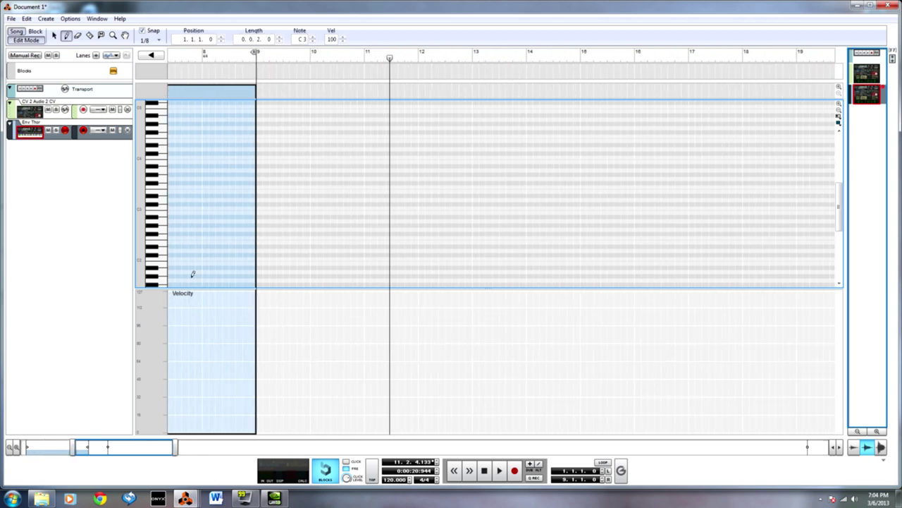
{"action": "key", "text": "h"}
{"action": "key", "text": "h"}
{"action": "key", "text": "h"}
{"action": "left_click_drag", "start_coordinate": [126, 449], "coordinate": [2, 423]}
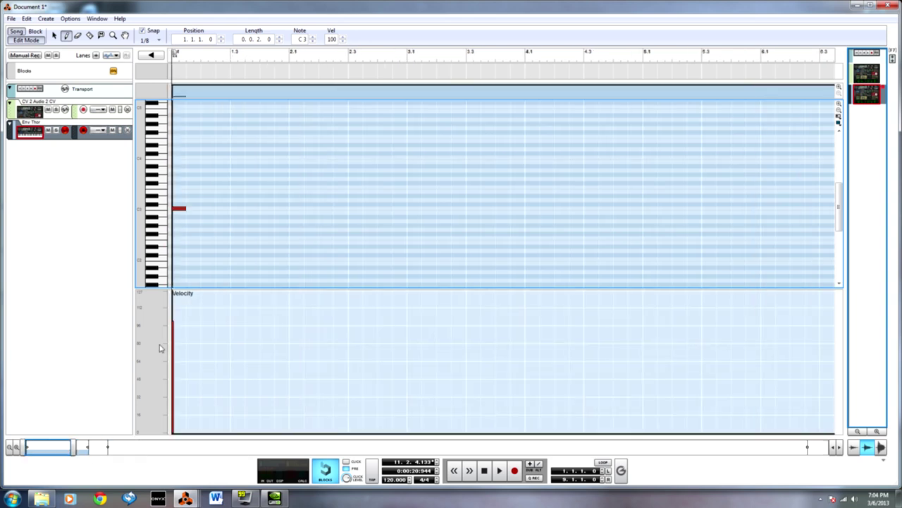
{"action": "left_click_drag", "start_coordinate": [300, 205], "coordinate": [309, 206]}
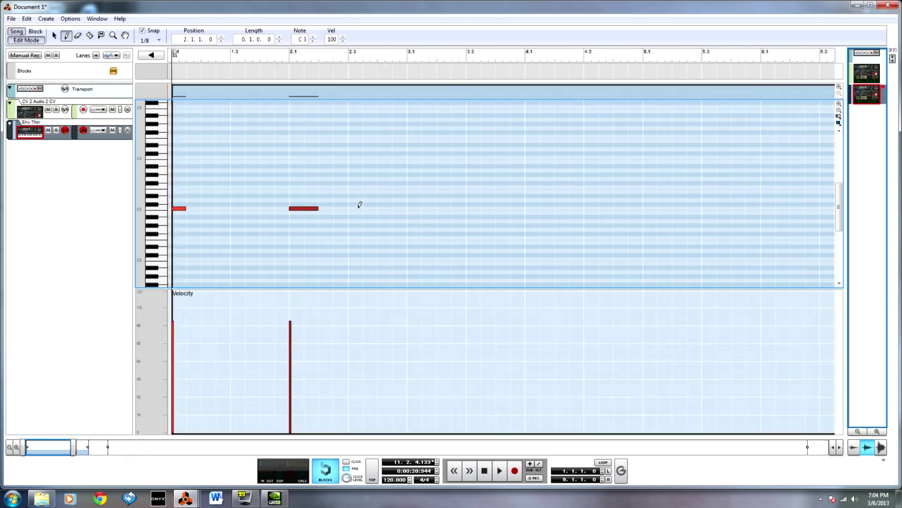
{"action": "left_click_drag", "start_coordinate": [413, 206], "coordinate": [453, 206]}
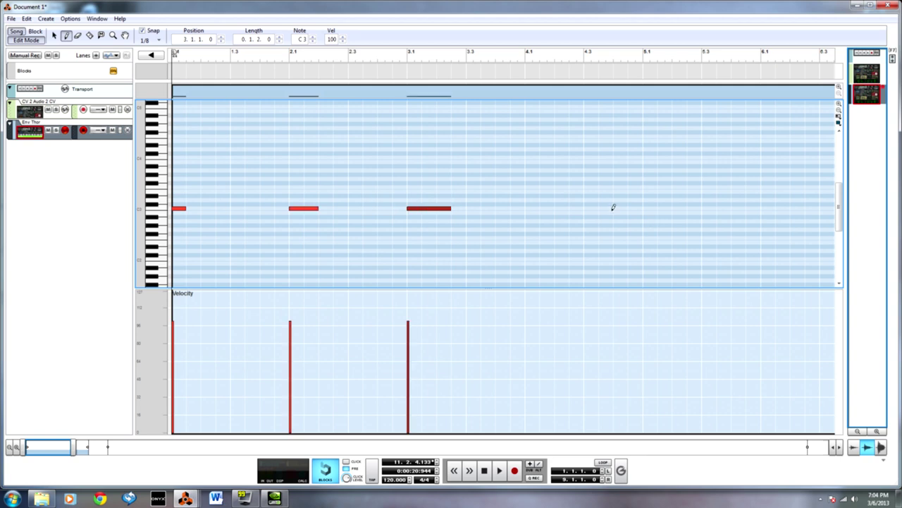
{"action": "left_click_drag", "start_coordinate": [533, 206], "coordinate": [581, 204]}
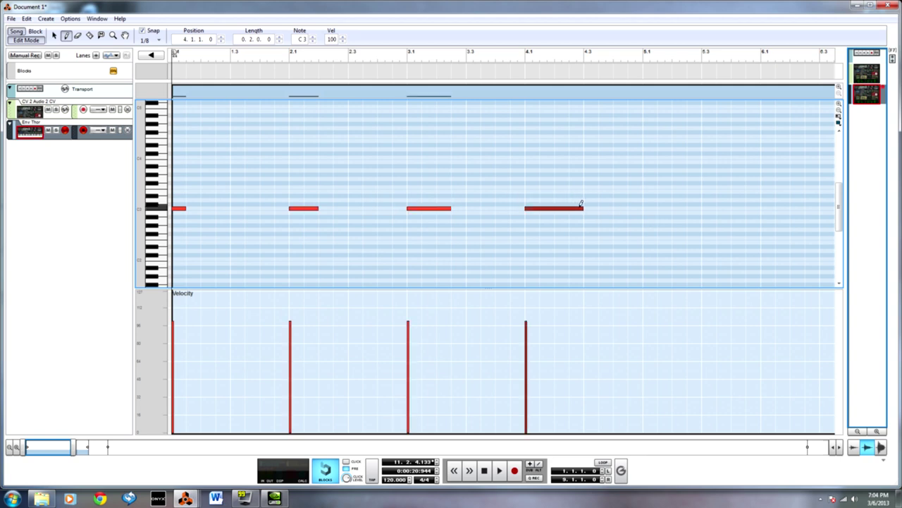
- Draw C3 notes at bars 5 to 8 lasting 5/8, 3/4, 7/8 and one full bar, and return the song position to the start
{"action": "left_click_drag", "start_coordinate": [63, 449], "coordinate": [72, 449]}
{"action": "left_click_drag", "start_coordinate": [504, 206], "coordinate": [834, 204]}
{"action": "left_click_drag", "start_coordinate": [69, 449], "coordinate": [108, 438]}
{"action": "left_click_drag", "start_coordinate": [481, 206], "coordinate": [578, 203]}
{"action": "key", "text": "shift+Return"}
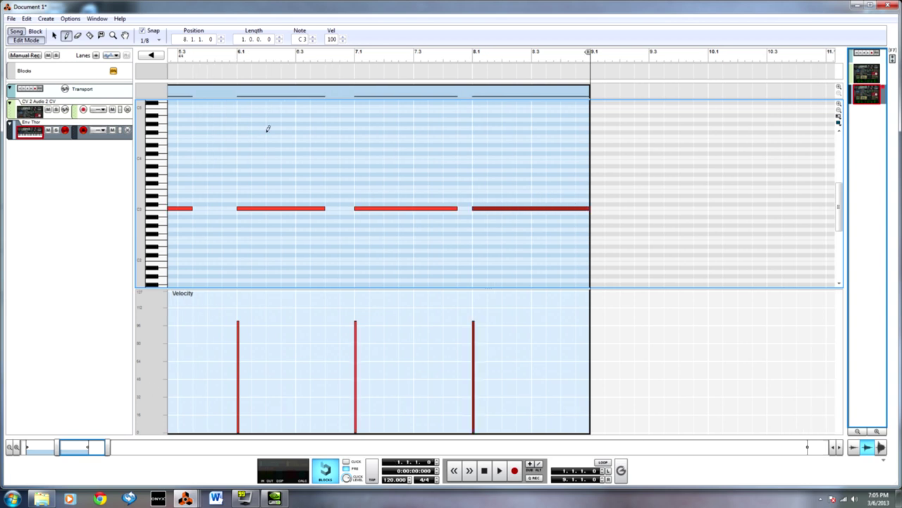
{"action": "left_click_drag", "start_coordinate": [57, 449], "coordinate": [26, 449]}
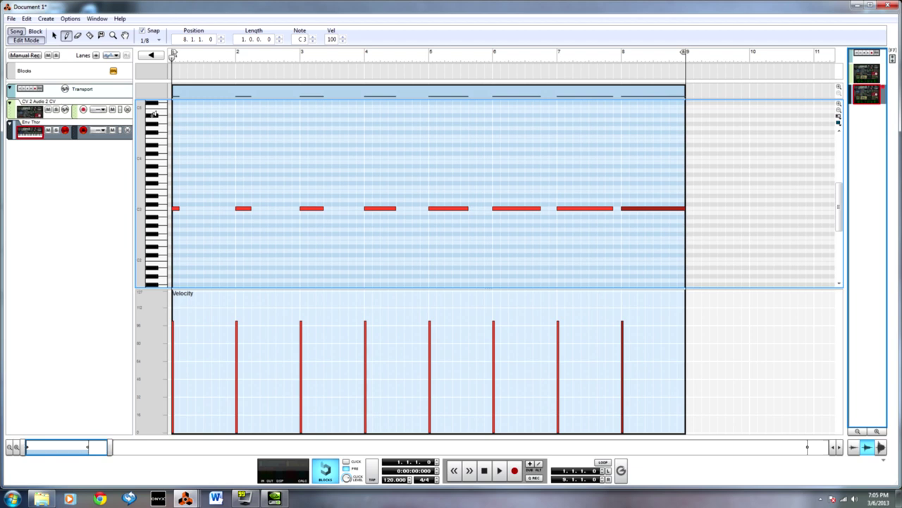
- In the rack, enable the green CV 2 Audio 2 CV mix channel as a recording source
{"action": "key", "text": "F6"}
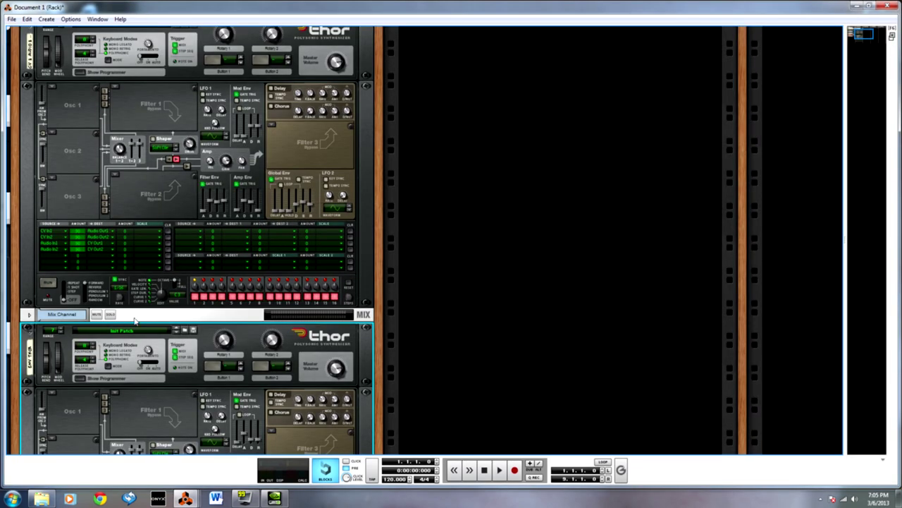
{"action": "scroll", "coordinate": [135, 321], "scroll_direction": "down", "scroll_amount": 5}
{"action": "scroll", "coordinate": [283, 317], "scroll_direction": "up", "scroll_amount": 9}
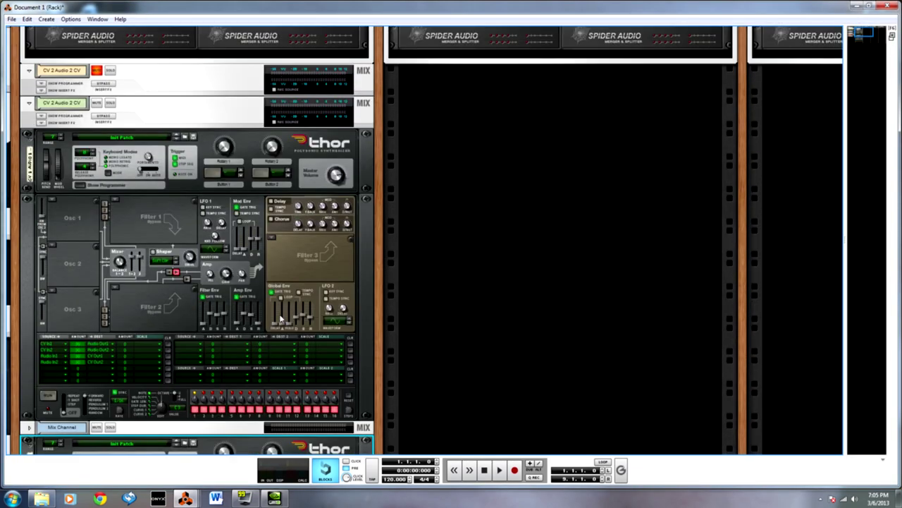
{"action": "scroll", "coordinate": [268, 311], "scroll_direction": "up", "scroll_amount": 1}
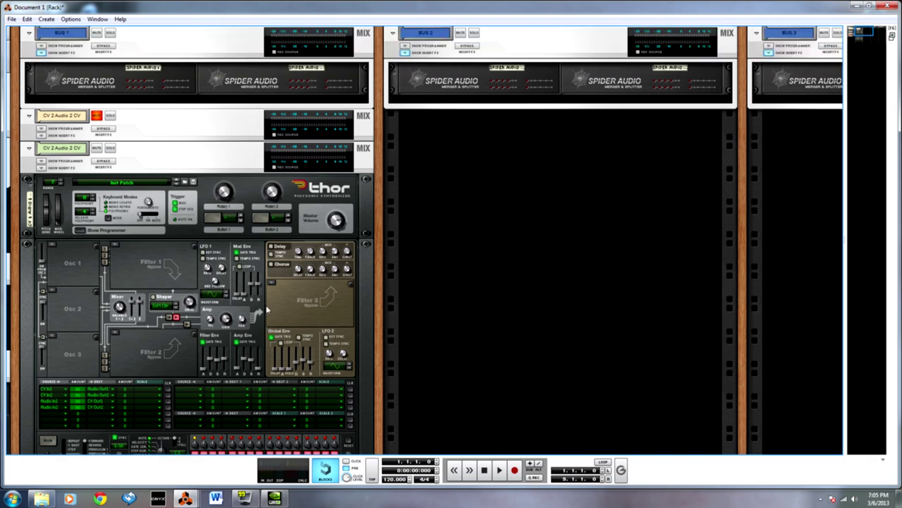
{"action": "key", "text": "Tab"}
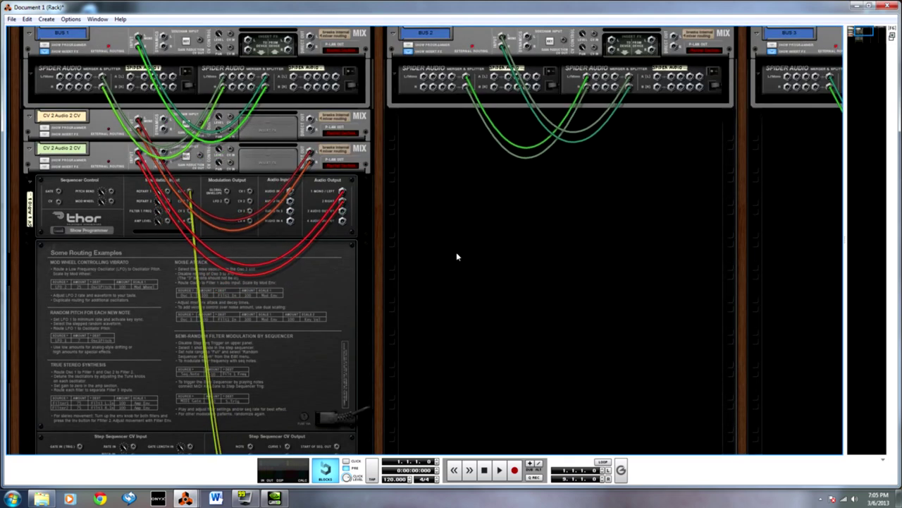
{"action": "key", "text": "Tab"}
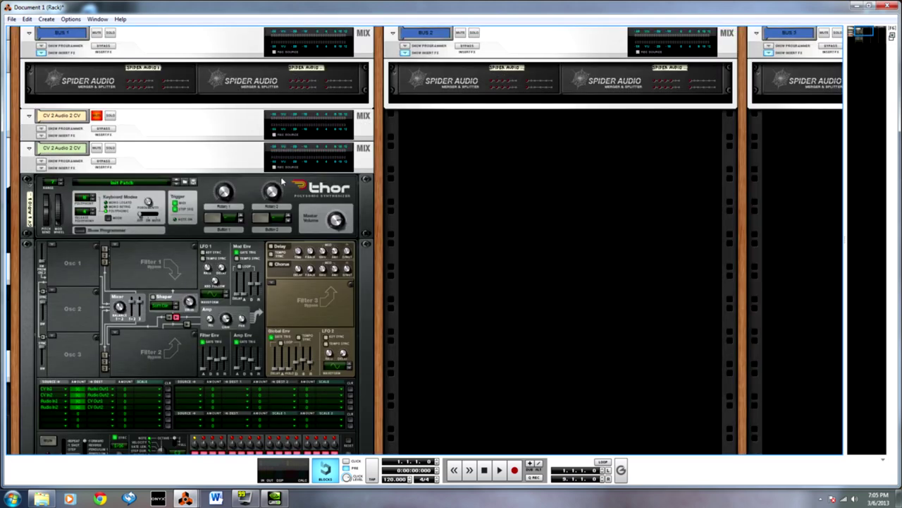
{"action": "left_click", "coordinate": [275, 170]}
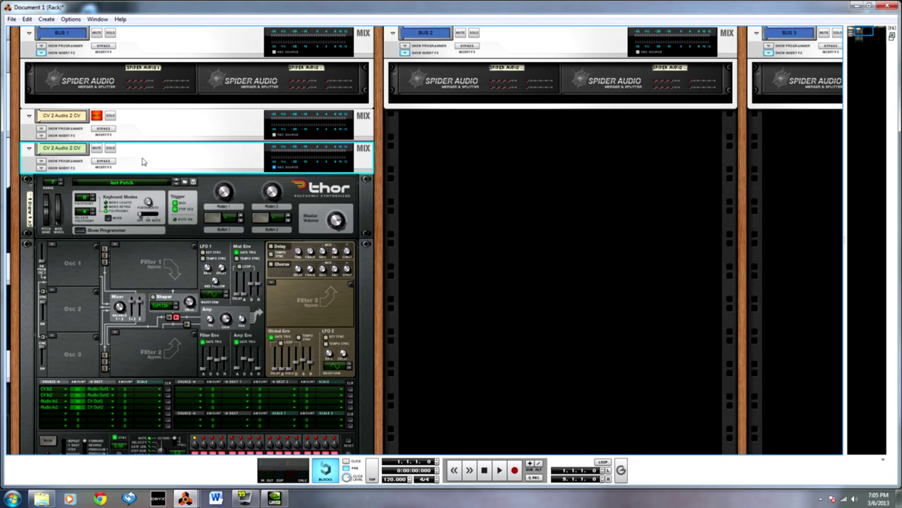
- Create an audio track in the empty rack column under BUS 2 and duplicate it directly below
{"action": "right_click", "coordinate": [467, 153]}
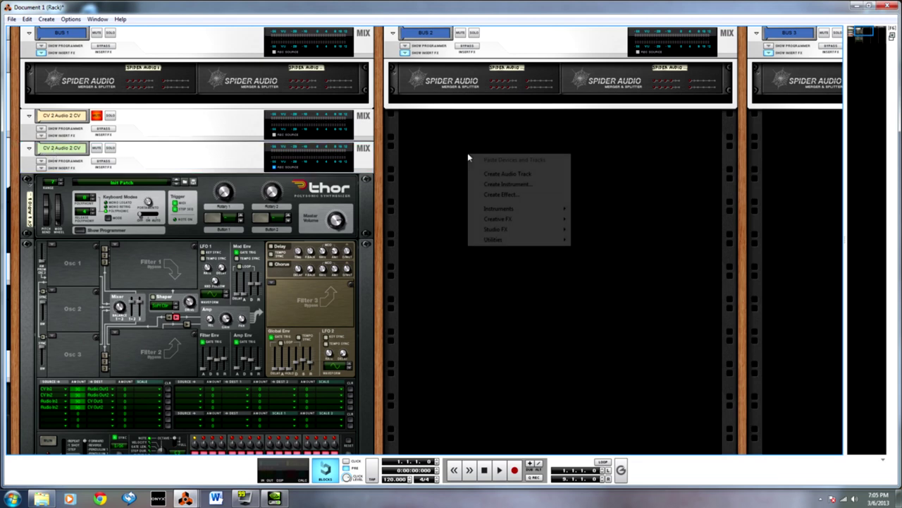
{"action": "left_click", "coordinate": [518, 175]}
{"action": "right_click", "coordinate": [513, 168]}
{"action": "left_click_drag", "start_coordinate": [552, 119], "coordinate": [553, 145]}
- Rename the two new audio tracks as CV Left and CV Right
{"action": "double_click", "coordinate": [431, 116]}
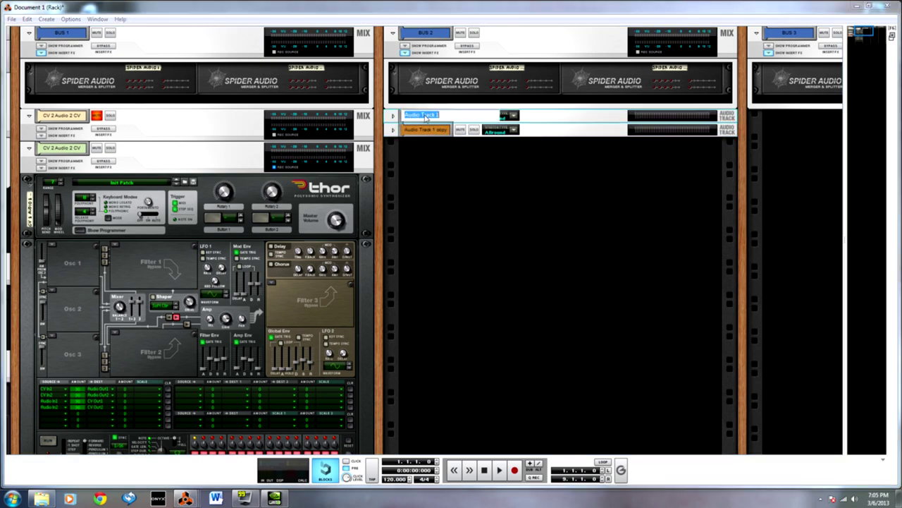
{"action": "type", "text": "CV Left"}
{"action": "key", "text": "Tab"}
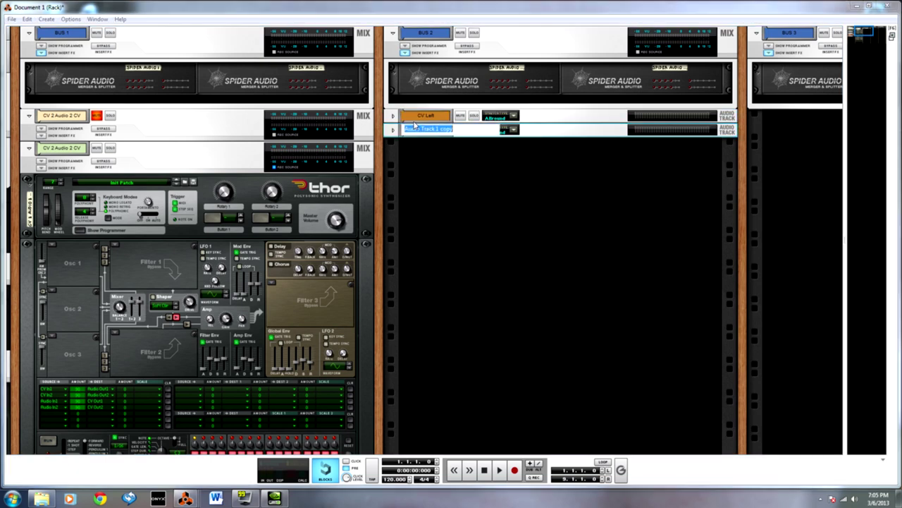
{"action": "type", "text": "CV Right"}
{"action": "key", "text": "Return"}
{"action": "key", "text": "Tab"}
{"action": "key", "text": "Tab"}
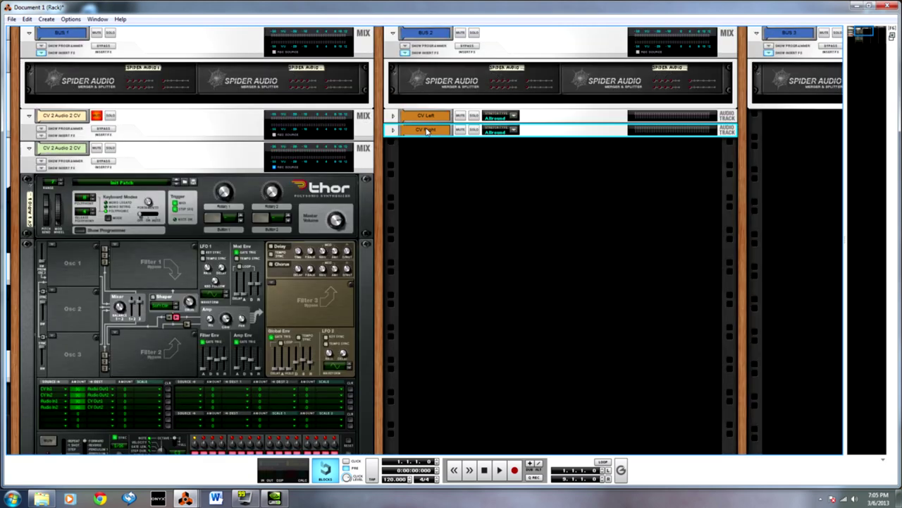
- Unfold the CV Left and CV Right audio tracks and set their inputs to CV 2 Audio 2 CV Left and CV 2 Audio 2 CV Right
{"action": "left_click", "coordinate": [393, 115]}
{"action": "left_click", "coordinate": [393, 148]}
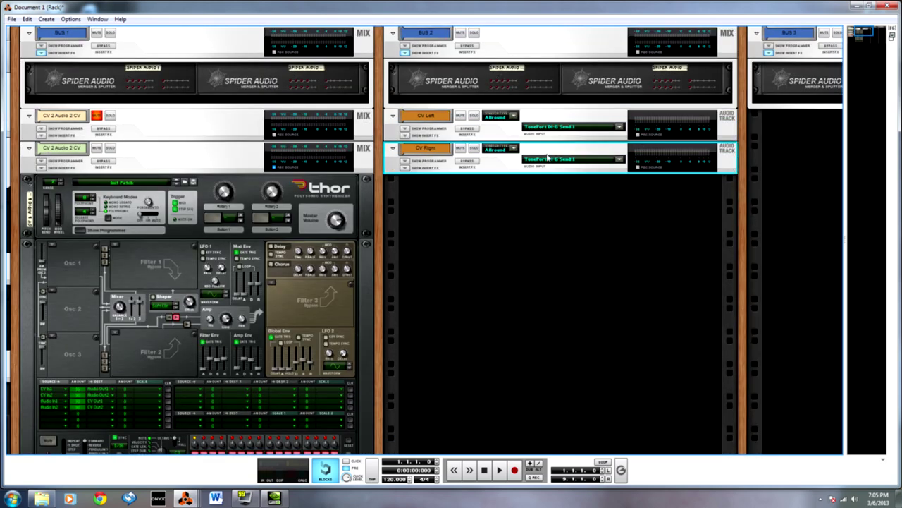
{"action": "left_click", "coordinate": [563, 133]}
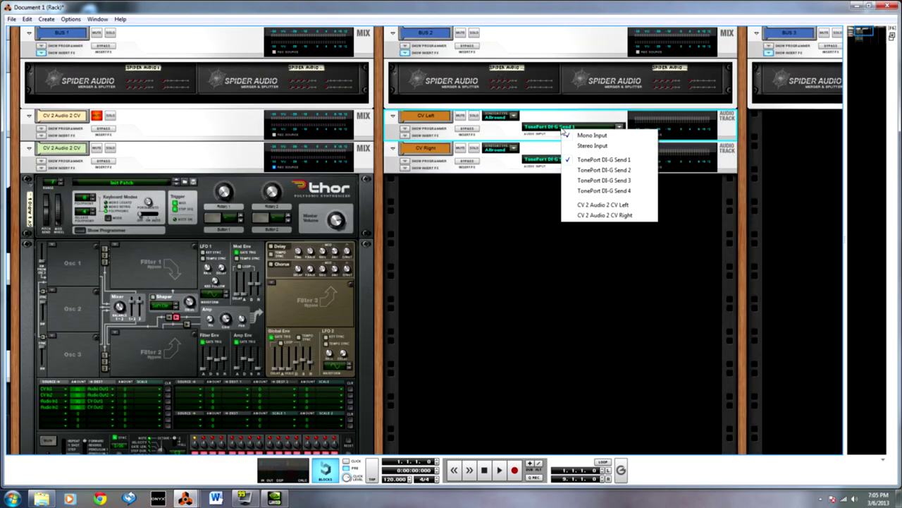
{"action": "left_click", "coordinate": [585, 206]}
{"action": "left_click", "coordinate": [580, 160]}
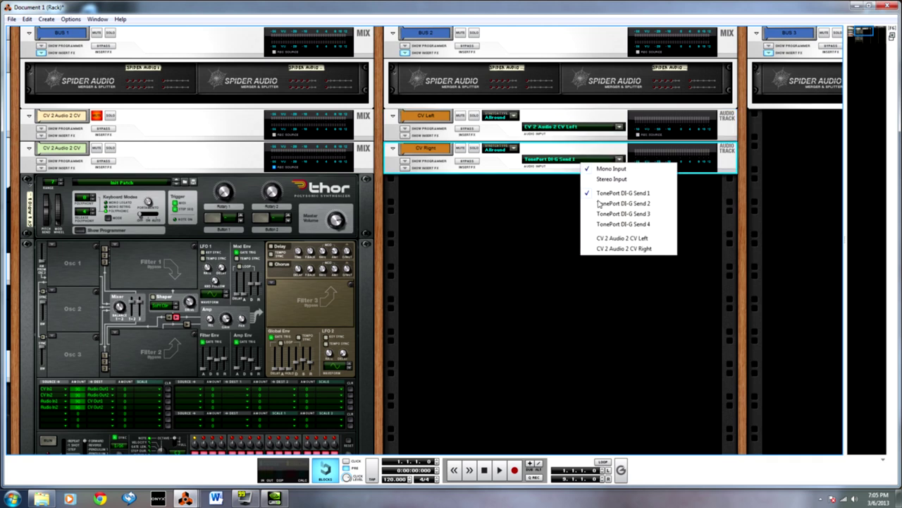
{"action": "left_click", "coordinate": [617, 247]}
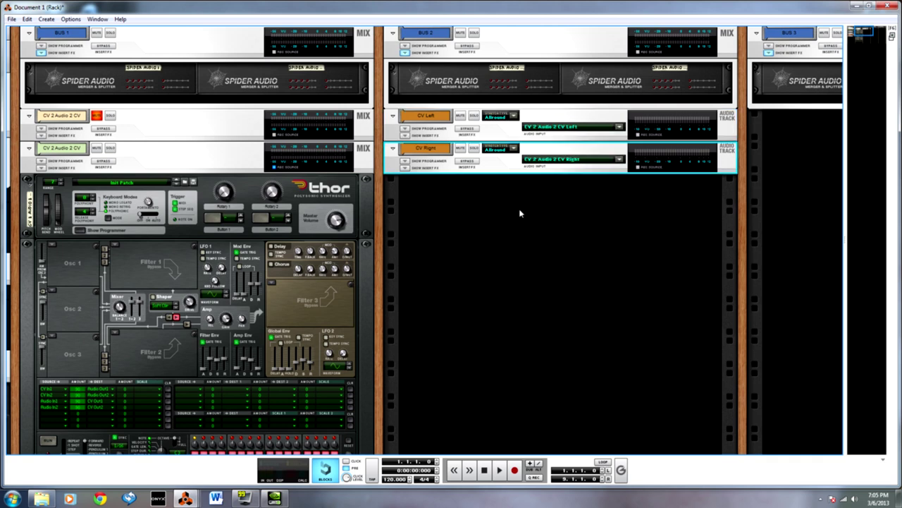
- Delete the unused Mix Channel device above the envelope Thor in the rack
{"action": "scroll", "coordinate": [380, 185], "scroll_direction": "down", "scroll_amount": 15}
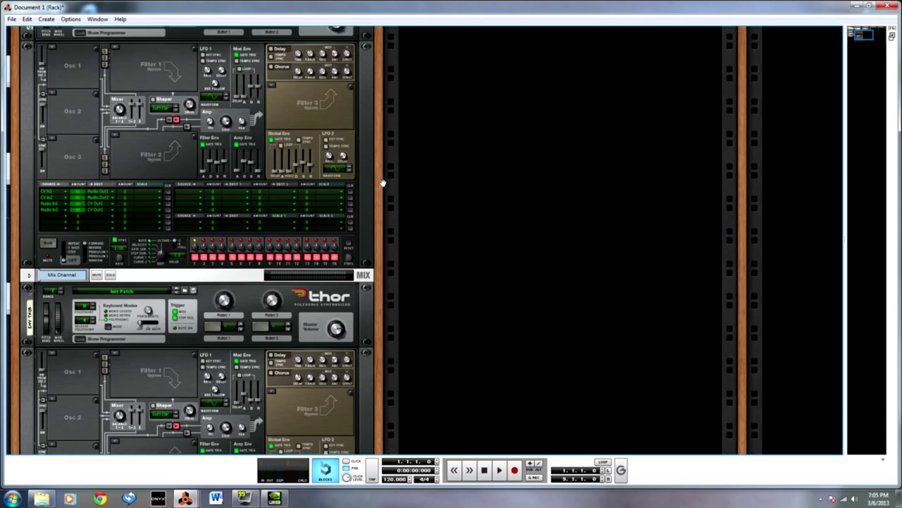
{"action": "scroll", "coordinate": [382, 184], "scroll_direction": "up", "scroll_amount": 3}
{"action": "right_click", "coordinate": [251, 392]}
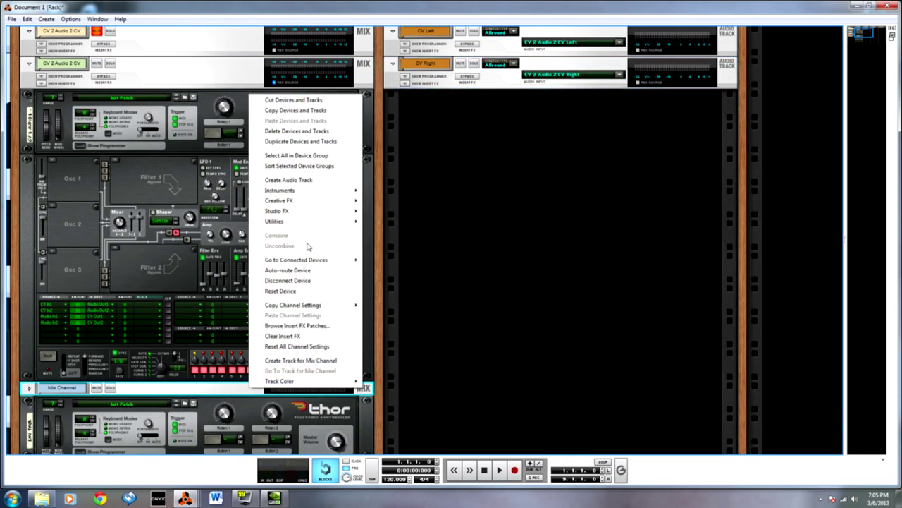
{"action": "left_click", "coordinate": [297, 131]}
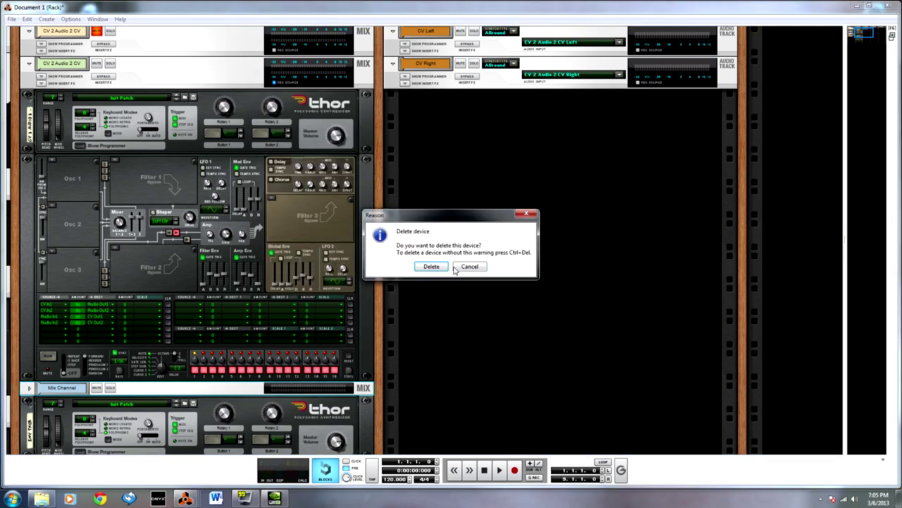
{"action": "left_click", "coordinate": [434, 269]}
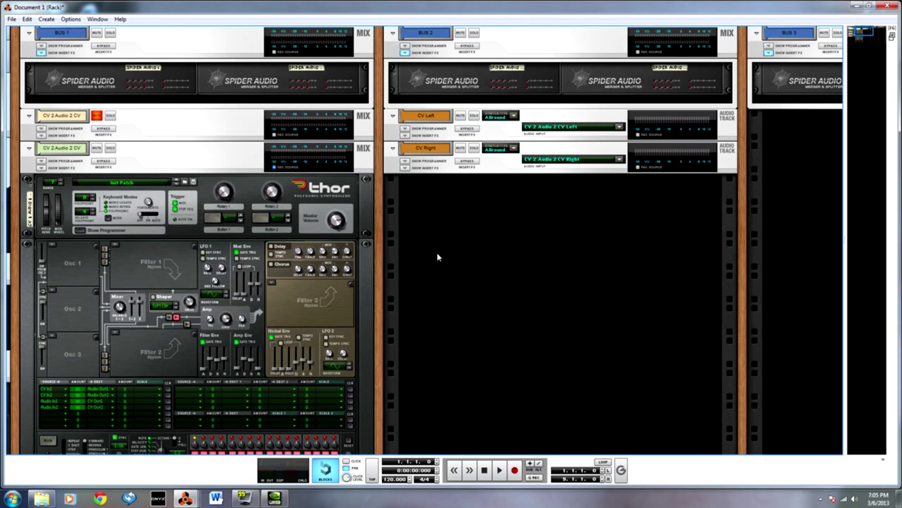
- In the sequencer's song view, arm CV Left alongside CV Right and record both tracks from bar 1 to just past bar 9
{"action": "key", "text": "F7"}
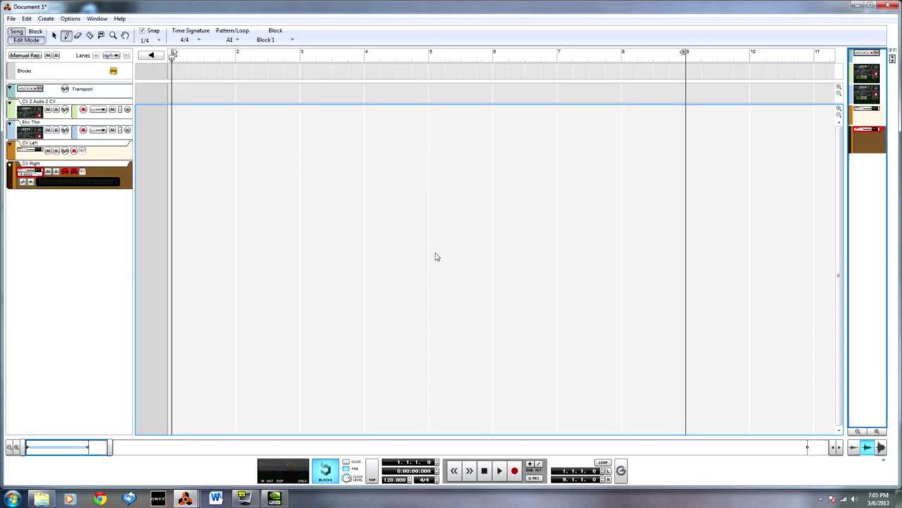
{"action": "left_click", "coordinate": [26, 39]}
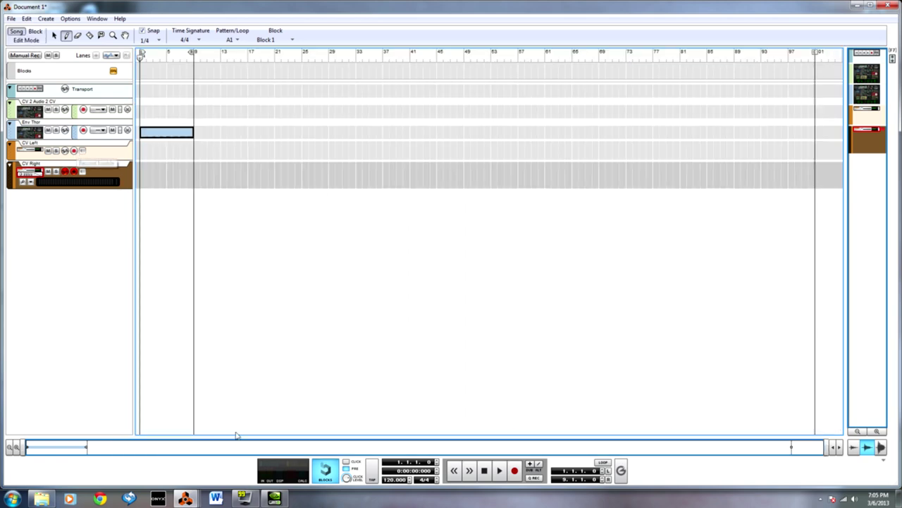
{"action": "left_click_drag", "start_coordinate": [793, 446], "coordinate": [110, 408]}
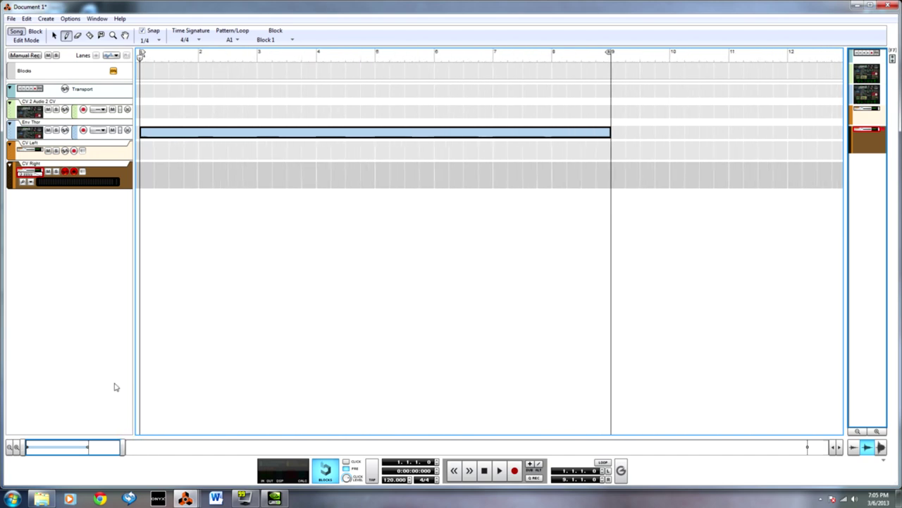
{"action": "left_click", "coordinate": [74, 151]}
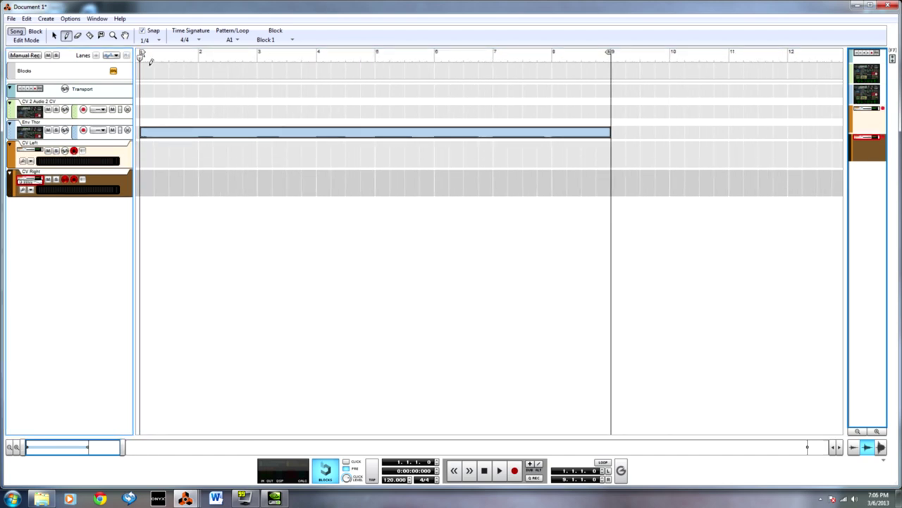
{"action": "key", "text": "ctrl+Return"}
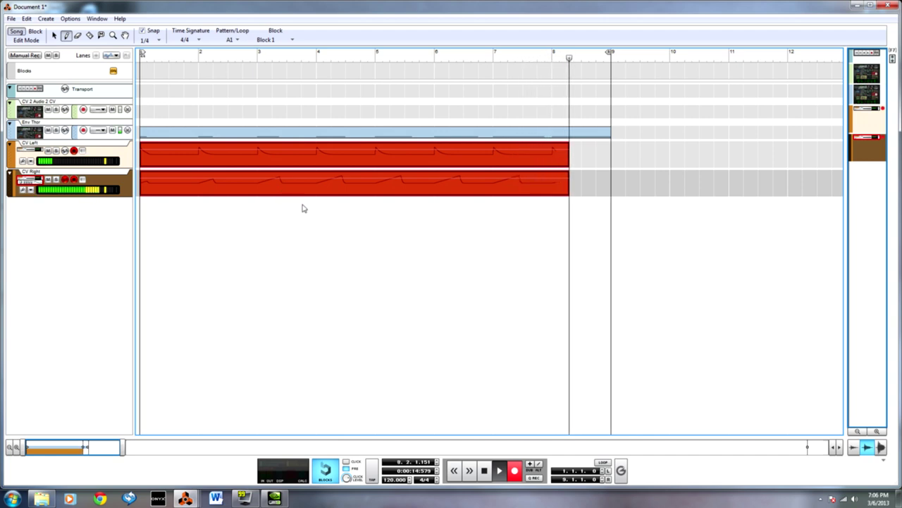
{"action": "key", "text": "space"}
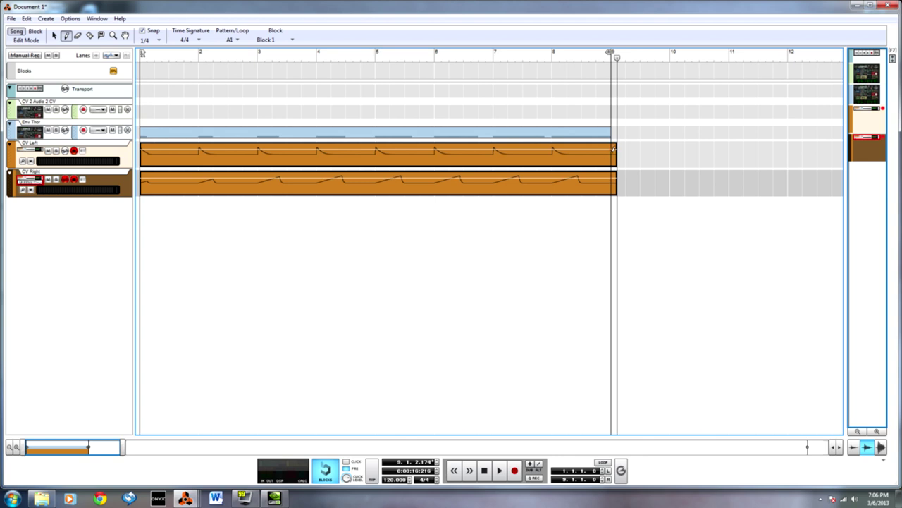
- Trim both recorded CV clips to end at bar 9, giving each a length of 8 bars, and deselect them
{"action": "key", "text": "q"}
{"action": "left_click_drag", "start_coordinate": [639, 141], "coordinate": [611, 189]}
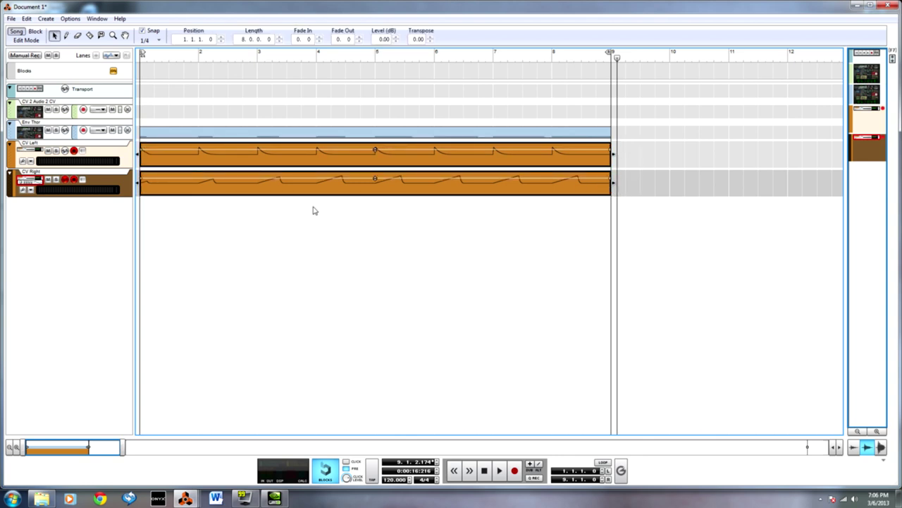
{"action": "key", "text": "h"}
{"action": "key", "text": "h"}
{"action": "key", "text": "h"}
{"action": "key", "text": "h"}
{"action": "mouse_move", "coordinate": [86, 448]}
{"action": "left_mouse_down"}
{"action": "mouse_move", "coordinate": [41, 447]}
{"action": "mouse_move", "coordinate": [89, 449]}
{"action": "left_mouse_up"}
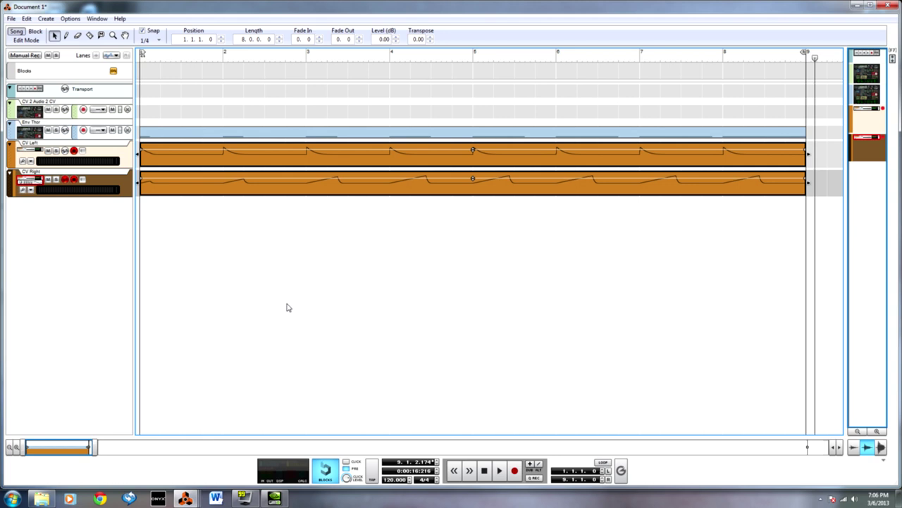
{"action": "left_click", "coordinate": [510, 243]}
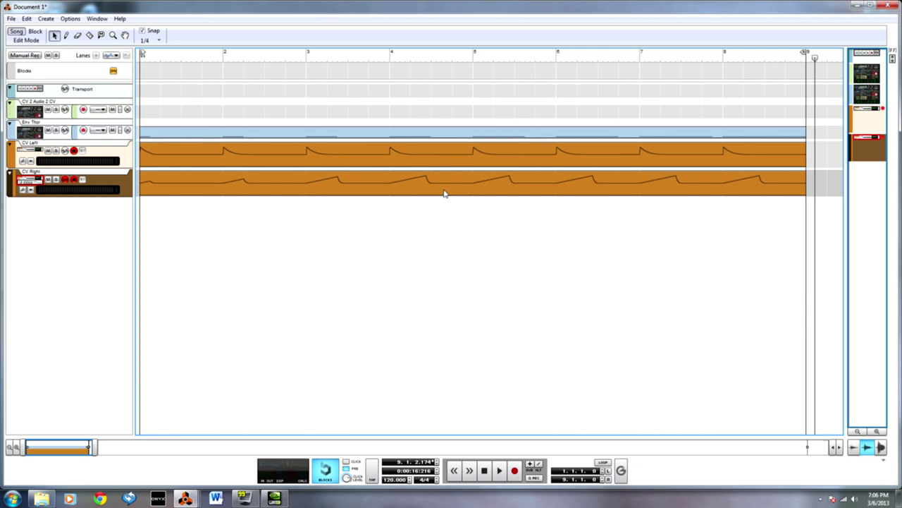
{"action": "key", "text": "F6"}
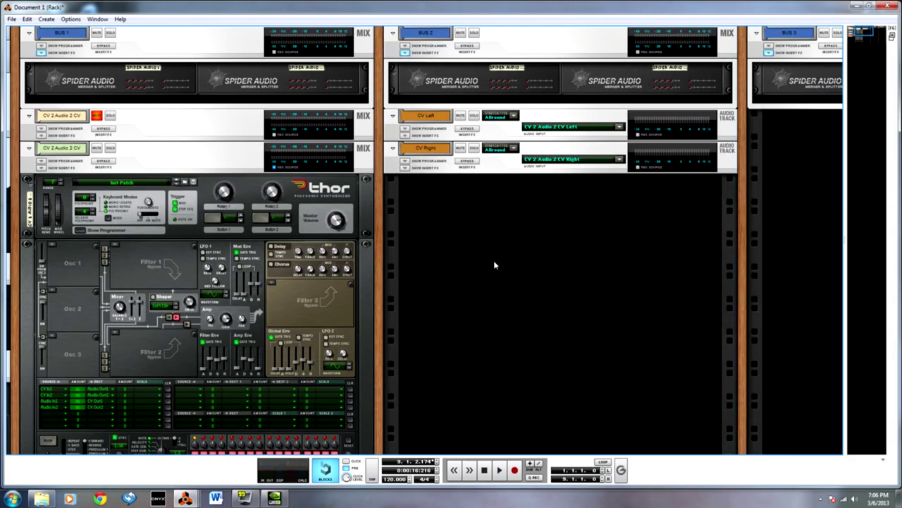
{"action": "left_click_drag", "start_coordinate": [384, 155], "coordinate": [366, 232]}
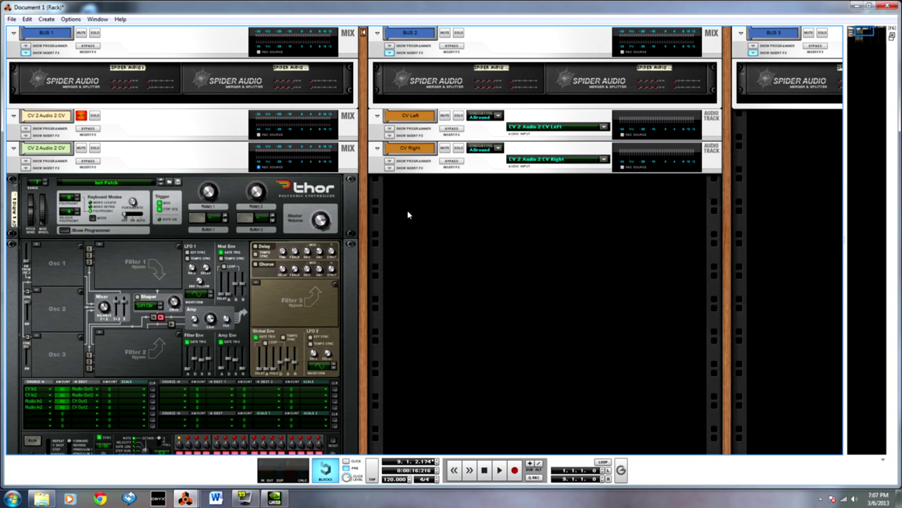
{"action": "key", "text": "F7"}
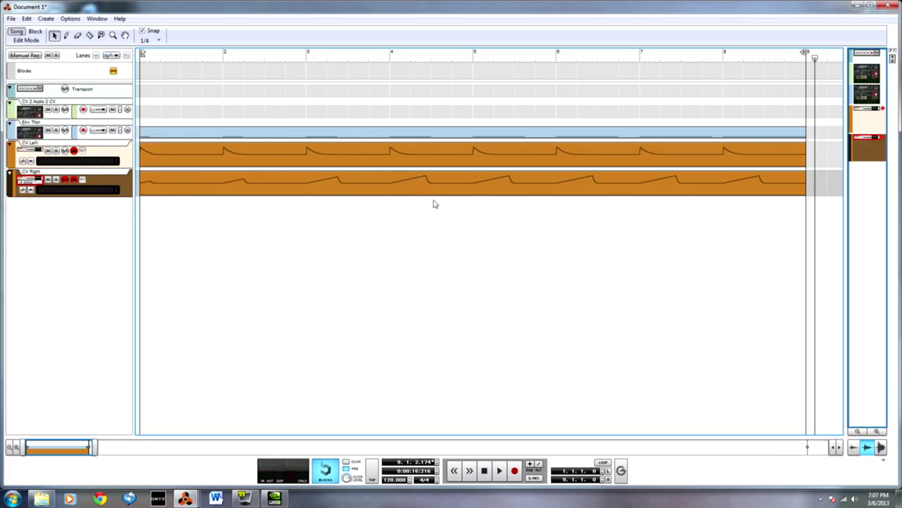
- On the back of the rack, route the CV Left and CV Right track outputs to audio inputs 1 and 2 of the CV 2 Audio 2 CV Thor
{"action": "key", "text": "F6"}
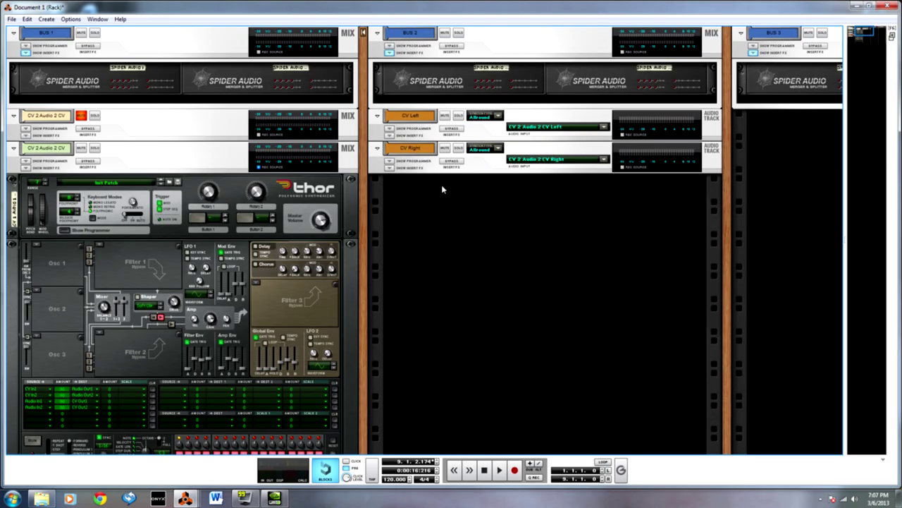
{"action": "key", "text": "Tab"}
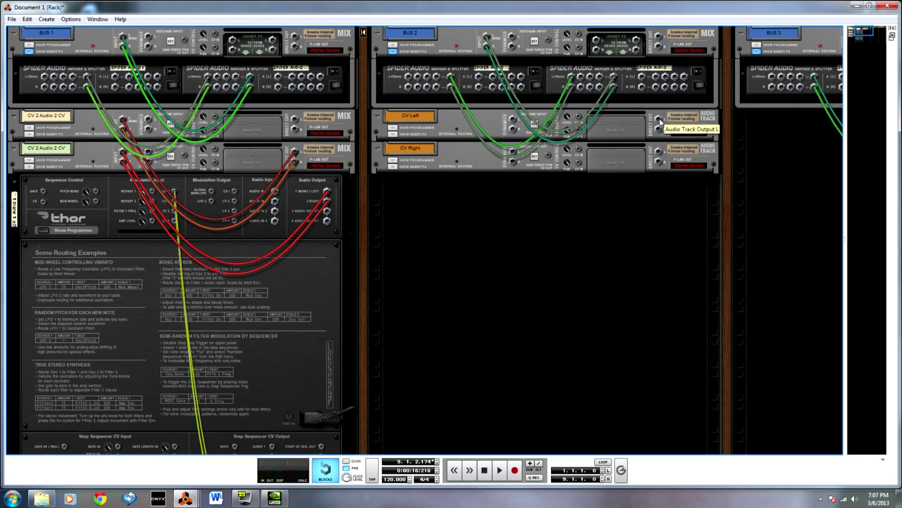
{"action": "left_click_drag", "start_coordinate": [656, 126], "coordinate": [658, 156]}
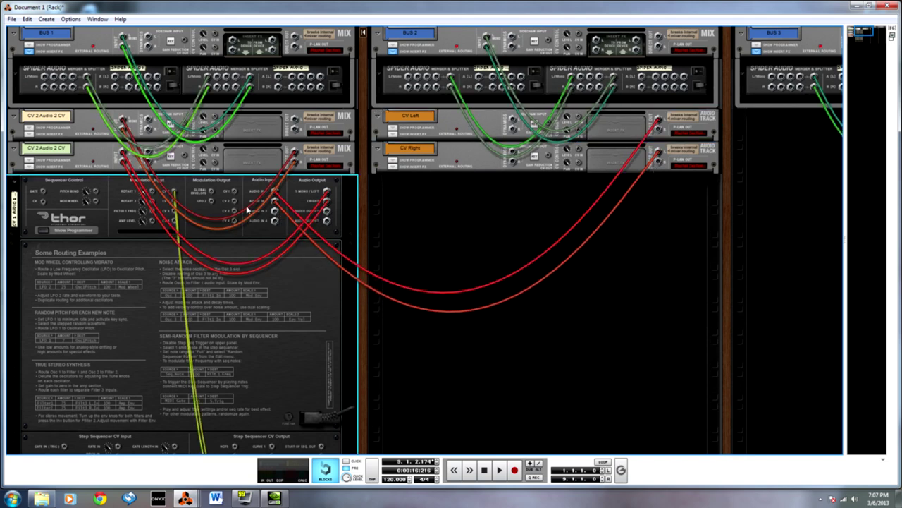
- Create an instrument below the CV Right track using the Ageless Exposition.cmb patch from the factory bank's Pads > Evolving folder
{"action": "right_click", "coordinate": [449, 206]}
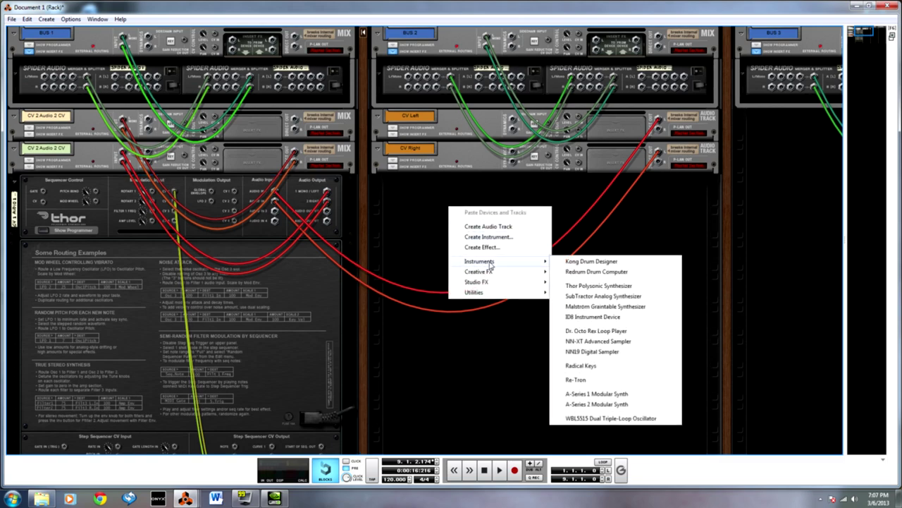
{"action": "left_click", "coordinate": [502, 237]}
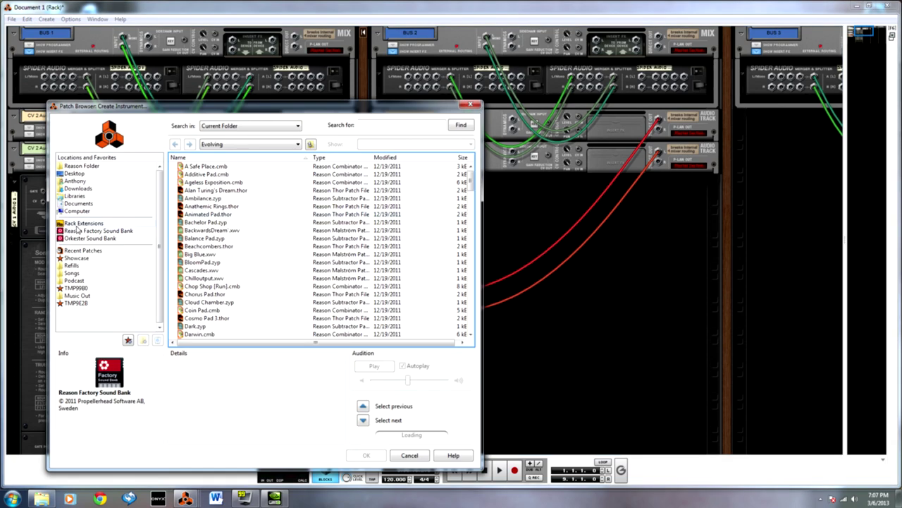
{"action": "left_click", "coordinate": [81, 230]}
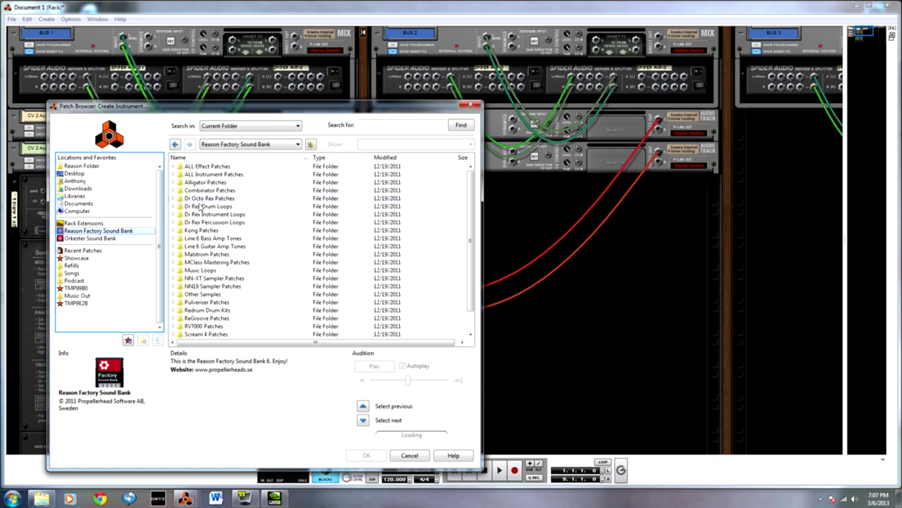
{"action": "double_click", "coordinate": [220, 176]}
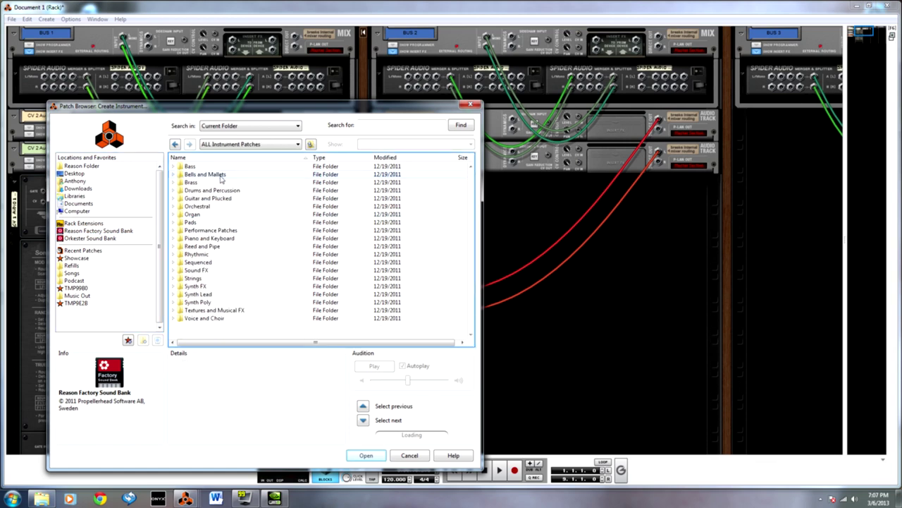
{"action": "double_click", "coordinate": [191, 223]}
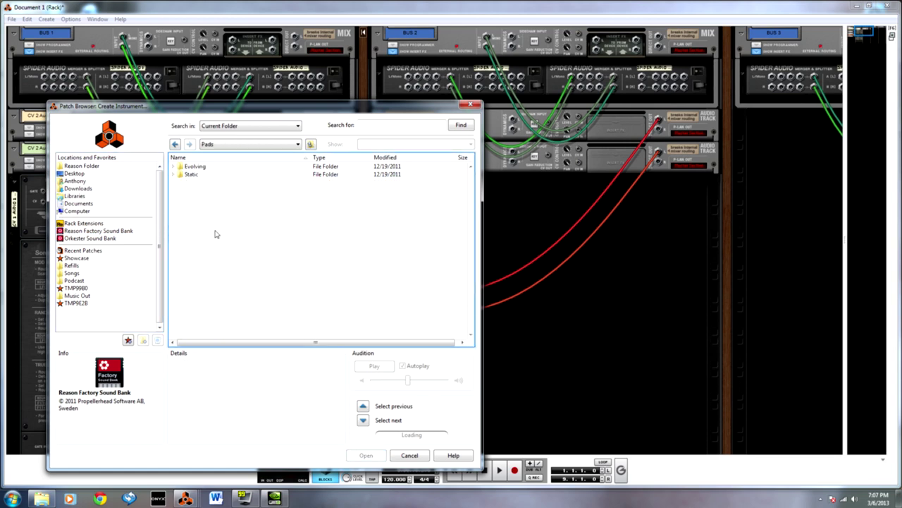
{"action": "double_click", "coordinate": [191, 174]}
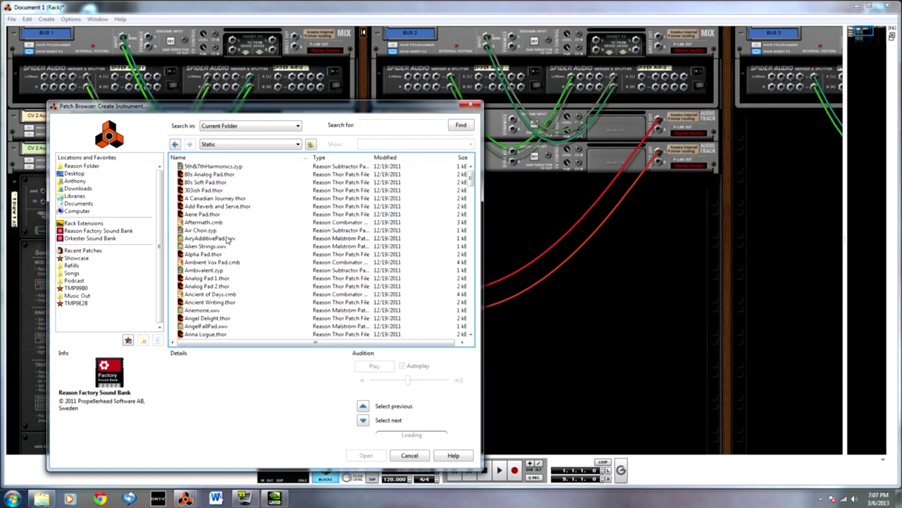
{"action": "left_click", "coordinate": [231, 271]}
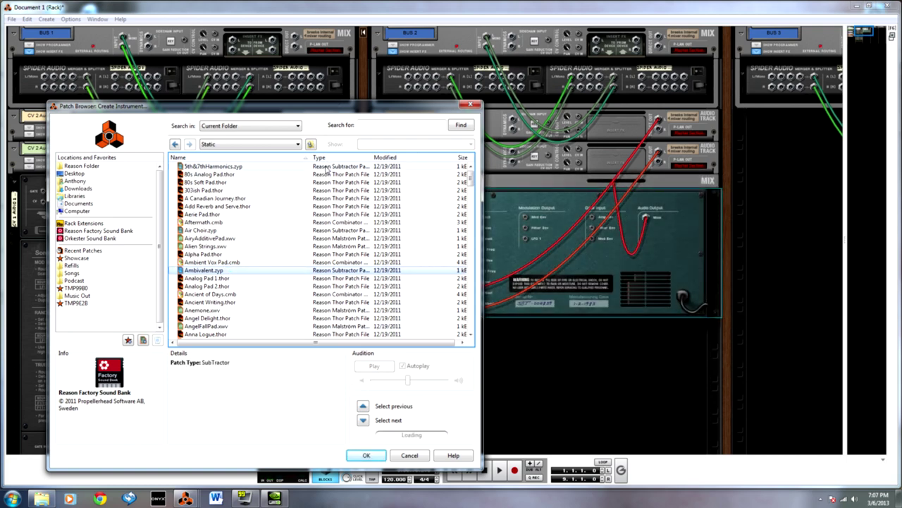
{"action": "left_click", "coordinate": [310, 145]}
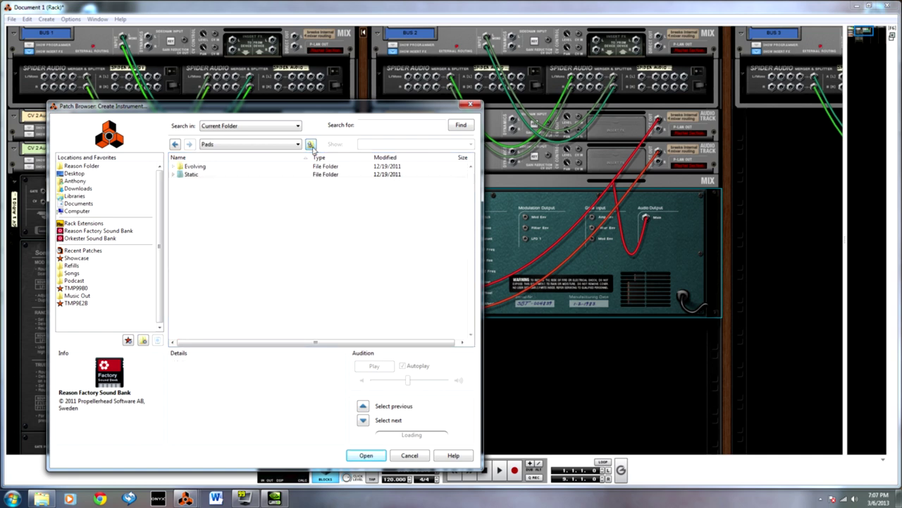
{"action": "double_click", "coordinate": [249, 166]}
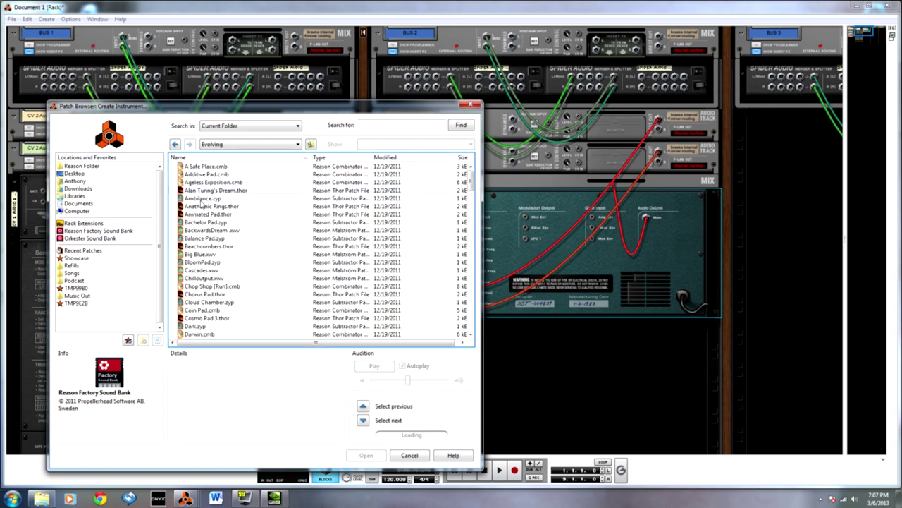
{"action": "left_click", "coordinate": [214, 182]}
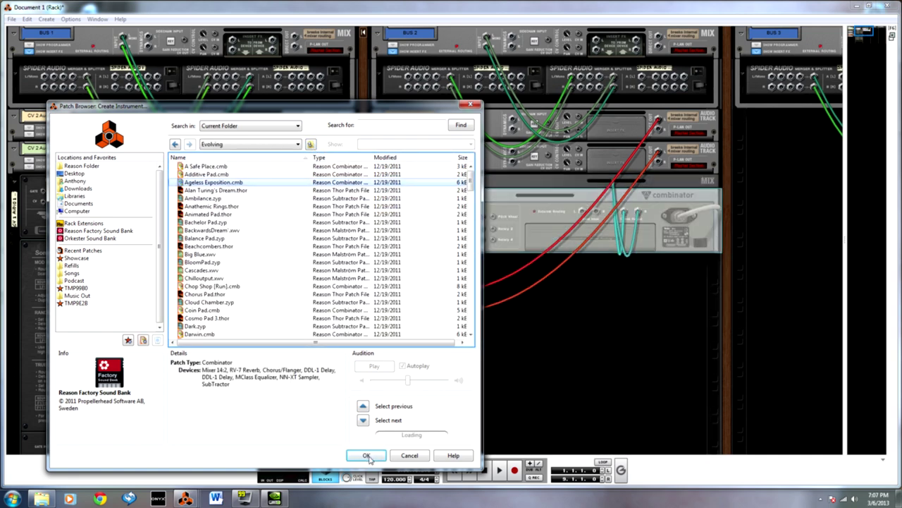
{"action": "left_click", "coordinate": [368, 456]}
- In the sequencer's song view, draw an 8-bar note clip on the Combinator 1 track from bar 1 to bar 9
{"action": "key", "text": "Tab"}
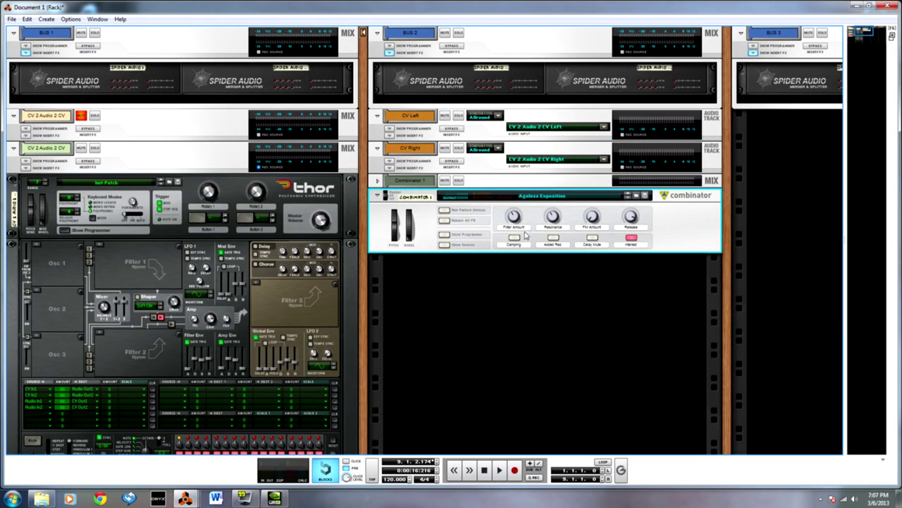
{"action": "key", "text": "F7"}
{"action": "key", "text": "w"}
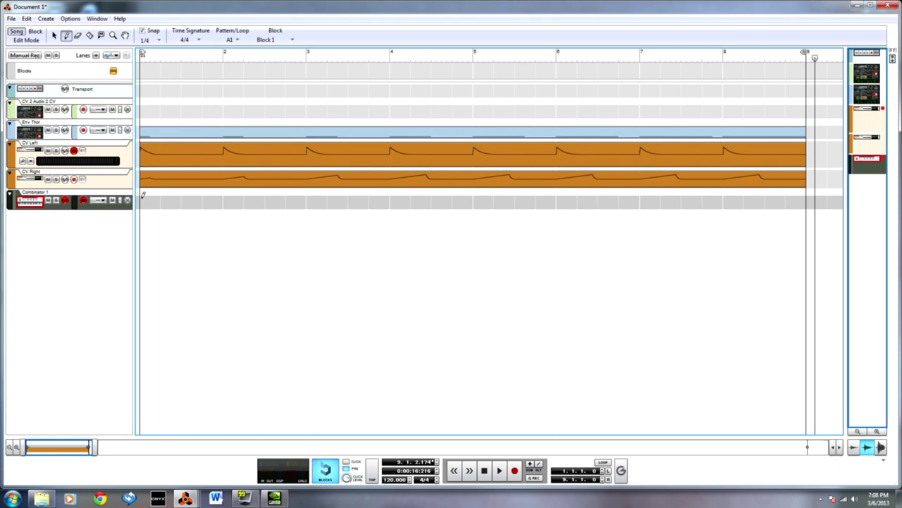
{"action": "left_click_drag", "start_coordinate": [142, 196], "coordinate": [786, 241]}
{"action": "key", "text": "q"}
{"action": "scroll", "coordinate": [332, 318], "scroll_direction": "up", "scroll_amount": 3}
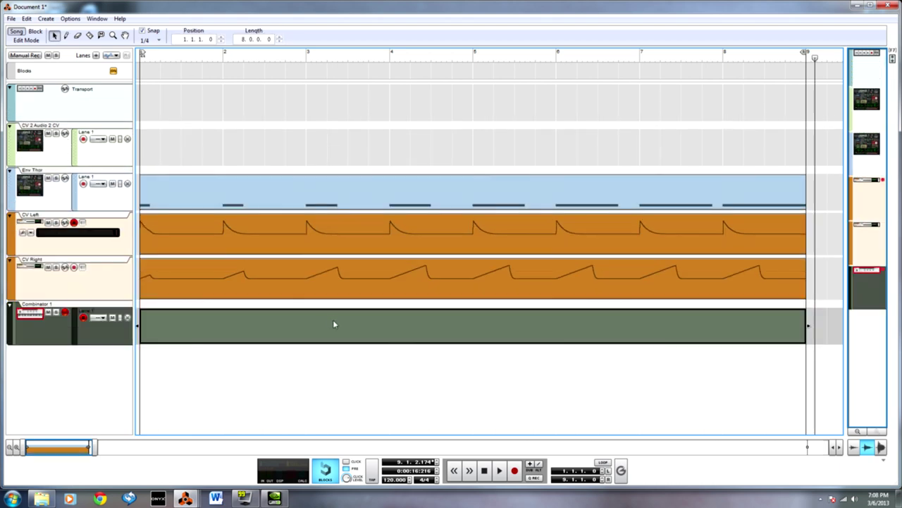
- Open the Combinator clip for editing and draw a C2 note lasting 8 bars from bar 1
{"action": "double_click", "coordinate": [318, 337]}
{"action": "key", "text": "w"}
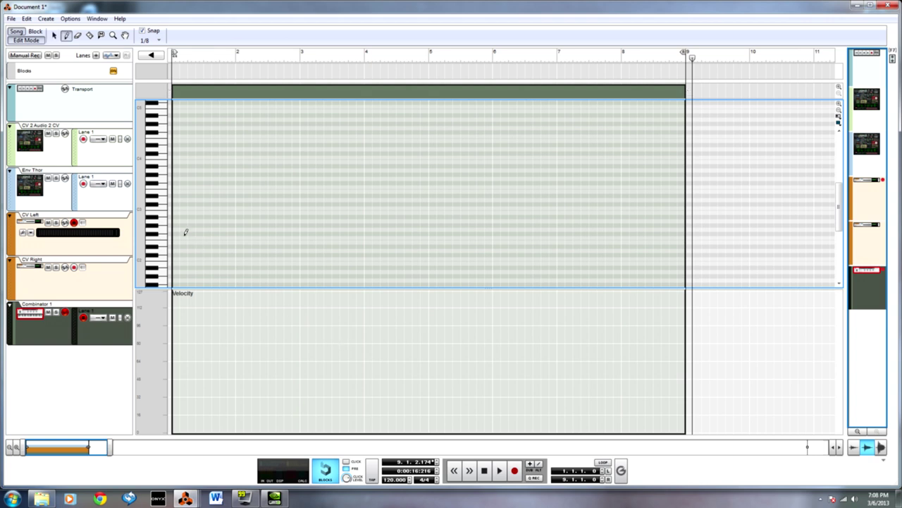
{"action": "mouse_move", "coordinate": [172, 258]}
{"action": "left_mouse_down"}
{"action": "mouse_move", "coordinate": [698, 257]}
{"action": "mouse_move", "coordinate": [685, 251]}
{"action": "left_mouse_up"}
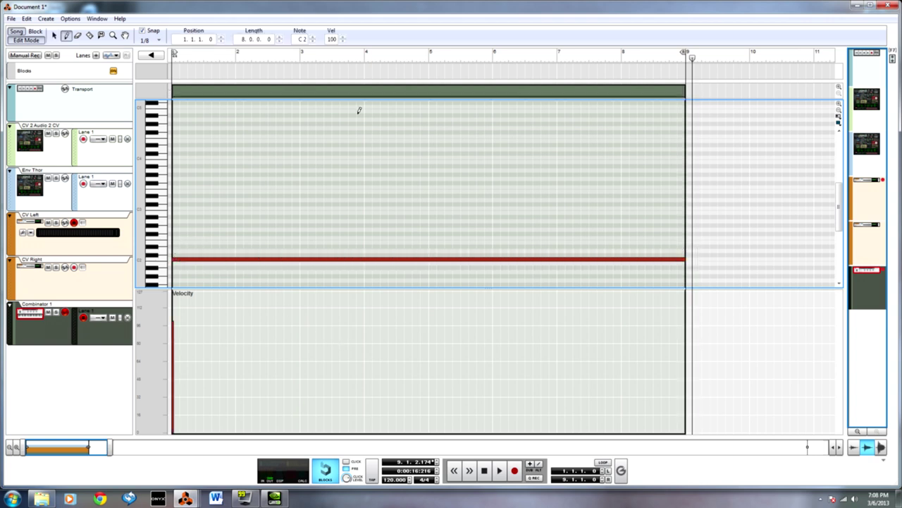
- Play the song from bar 1 to audition the unmodulated Combinator pad, check the meters in the rack, and stop playback
{"action": "key", "text": "shift+Return"}
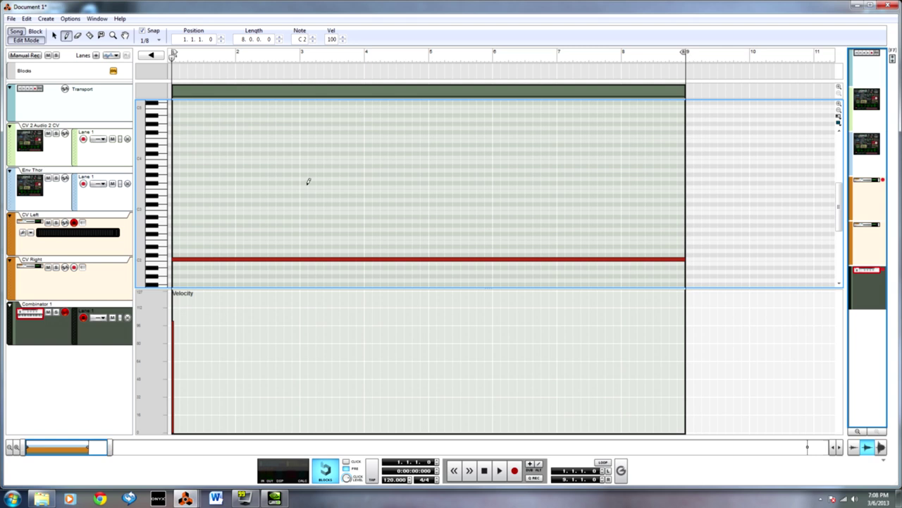
{"action": "key", "text": "space"}
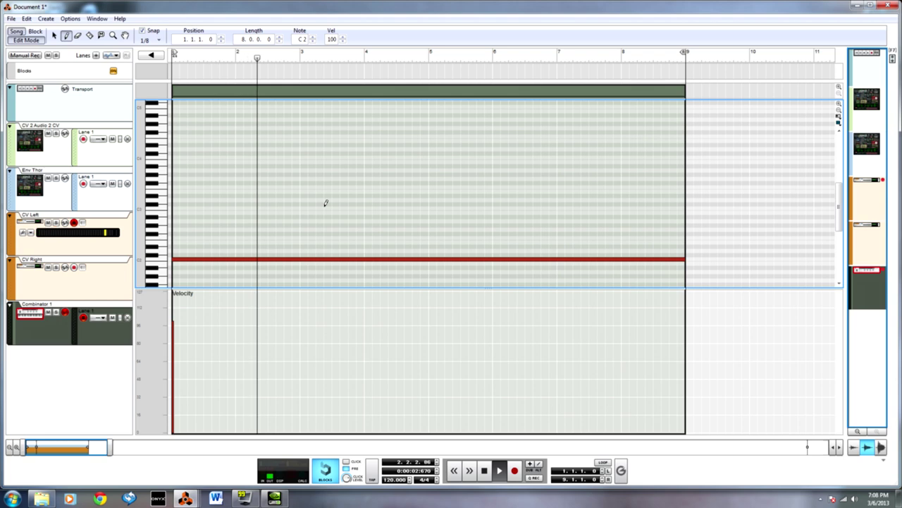
{"action": "key", "text": "F6"}
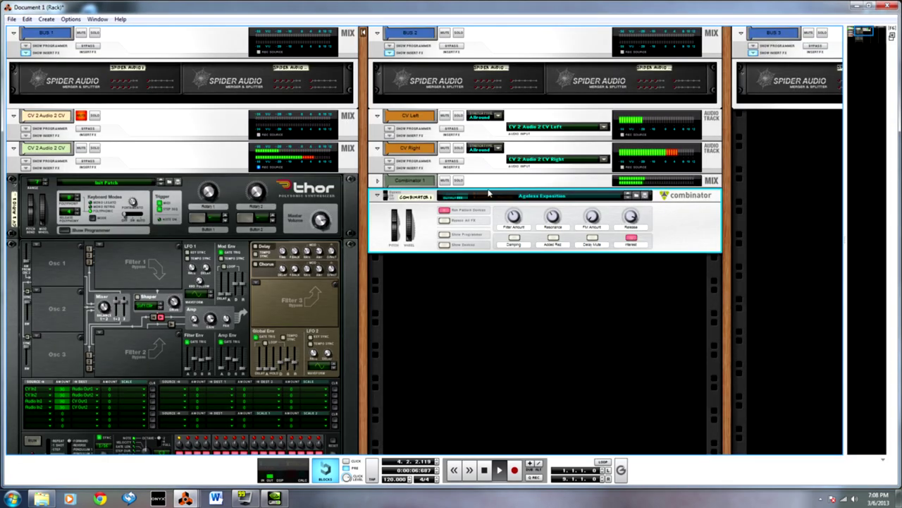
{"action": "key", "text": "space"}
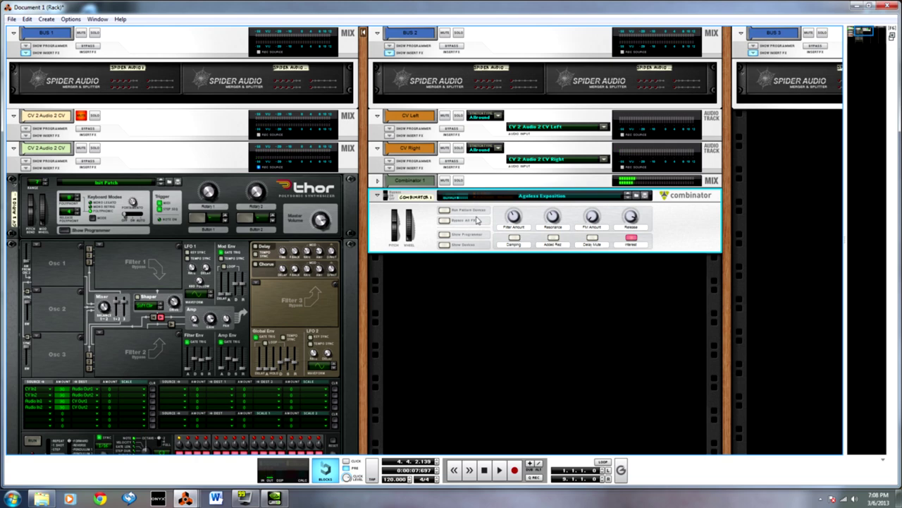
{"action": "left_click_drag", "start_coordinate": [368, 168], "coordinate": [367, 207]}
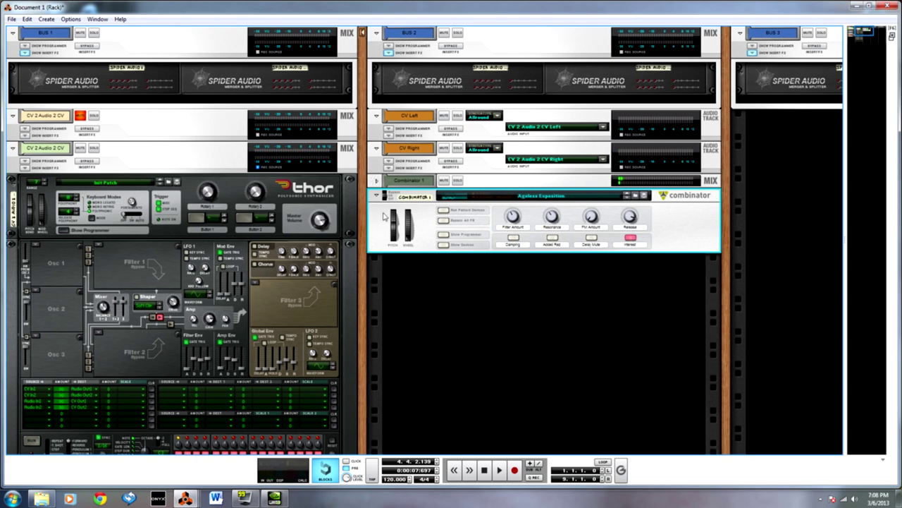
- On the back of the rack, connect the CV 1 output of the CV 2 Audio 2 CV Thor to the Combinator's Rotary 1 input
{"action": "key", "text": "Tab"}
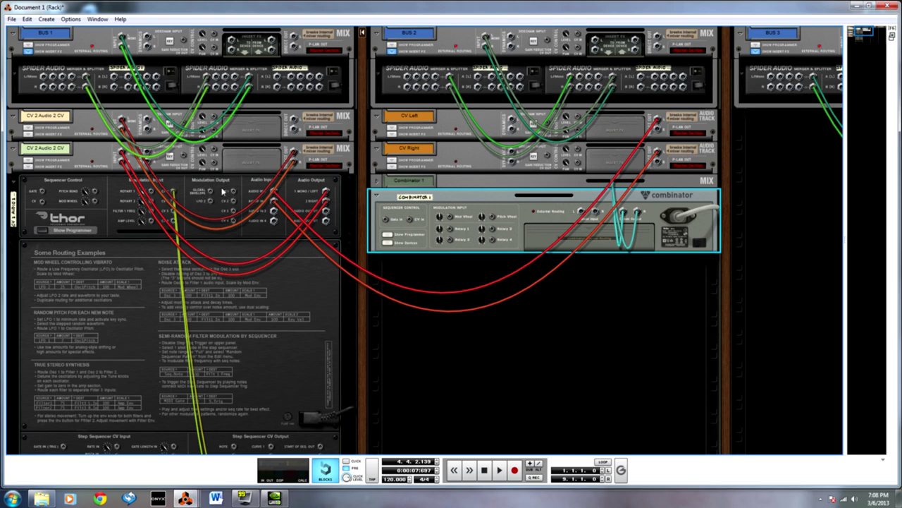
{"action": "left_click_drag", "start_coordinate": [234, 195], "coordinate": [444, 239]}
{"action": "key", "text": "Tab"}
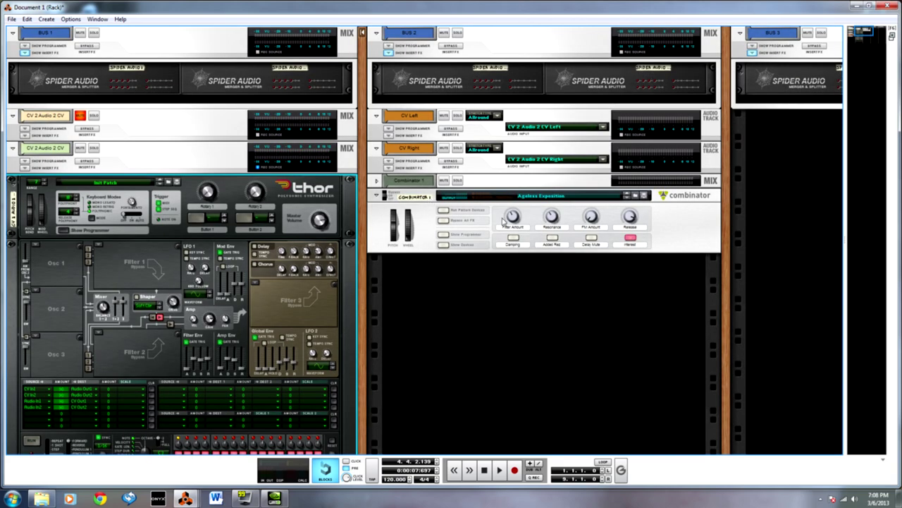
{"action": "key", "text": "Tab"}
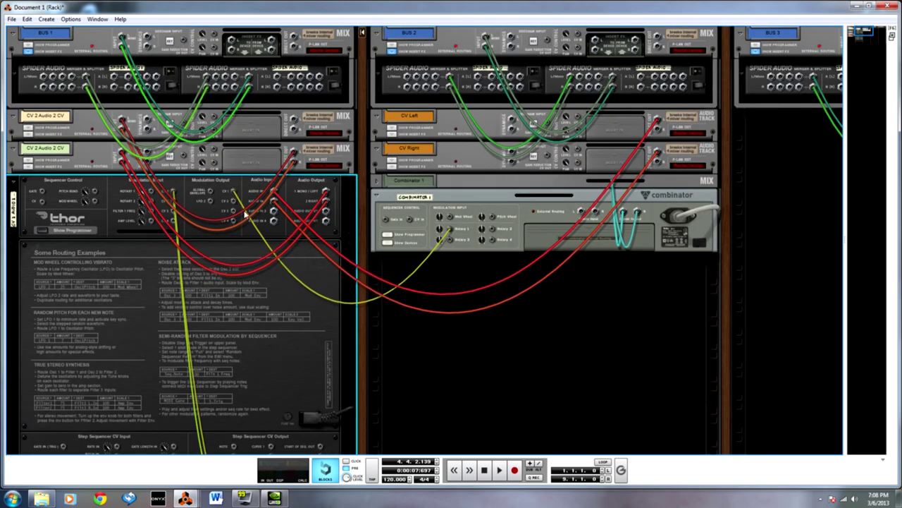
{"action": "key", "text": "Tab"}
- Leave the clip editor and play the arrangement from bar 1 through bar 8 to hear the CV Left audio modulating the Combinator
{"action": "key", "text": "F7"}
{"action": "key", "text": "KP_0"}
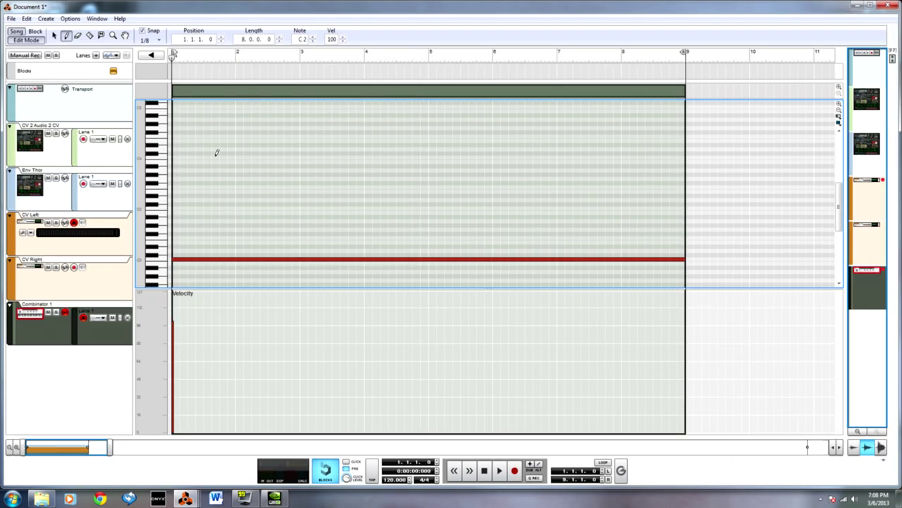
{"action": "left_click", "coordinate": [30, 41]}
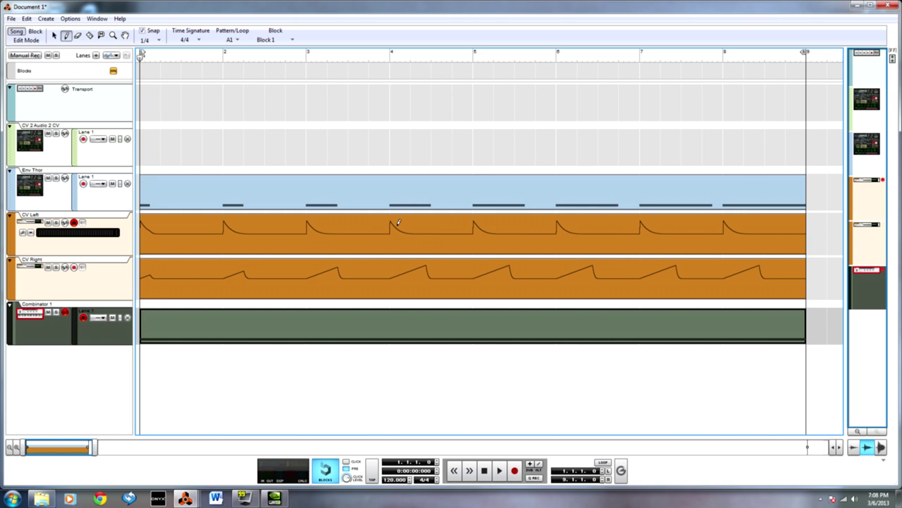
{"action": "key", "text": "space"}
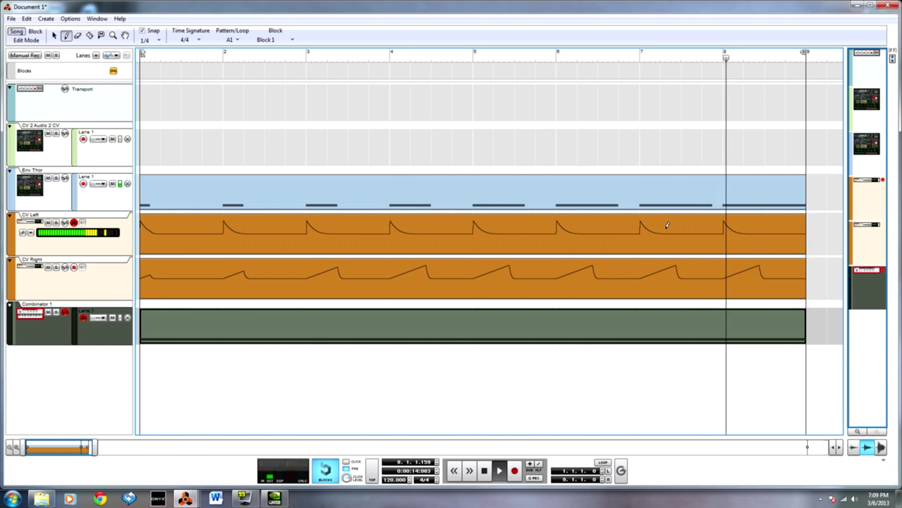
{"action": "key", "text": "space"}
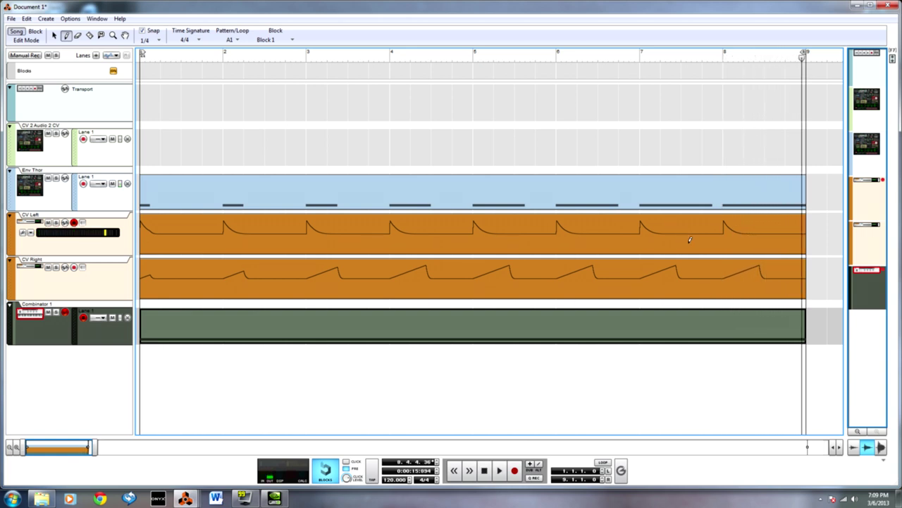
{"action": "key", "text": "q"}
{"action": "key", "text": "r"}
{"action": "left_click", "coordinate": [181, 237]}
{"action": "left_click_drag", "start_coordinate": [156, 235], "coordinate": [140, 206]}
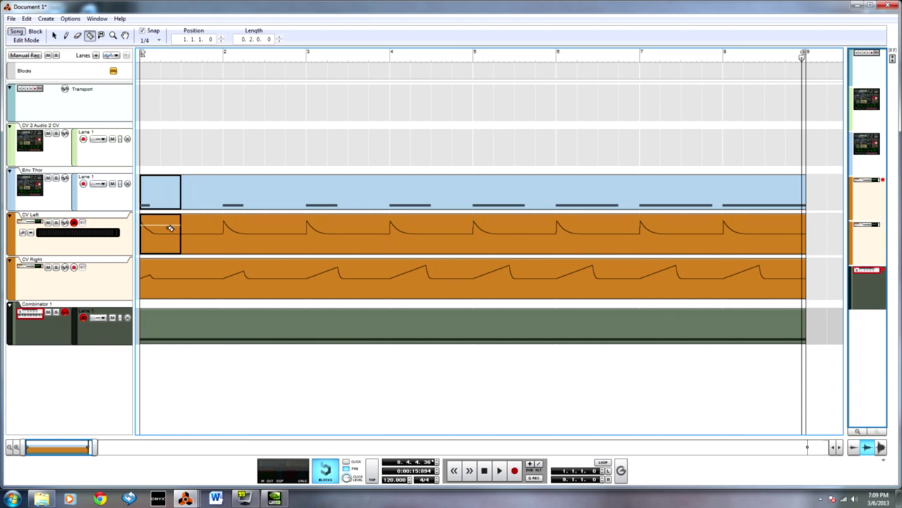
{"action": "key", "text": "ctrl+z"}
- Razor the CV Left clip at bar 1 beat 3, and fill beats 2 to 4 of bar 6 with one-beat copies of bar 7's envelope
{"action": "left_click_drag", "start_coordinate": [181, 233], "coordinate": [139, 239]}
{"action": "key", "text": "q"}
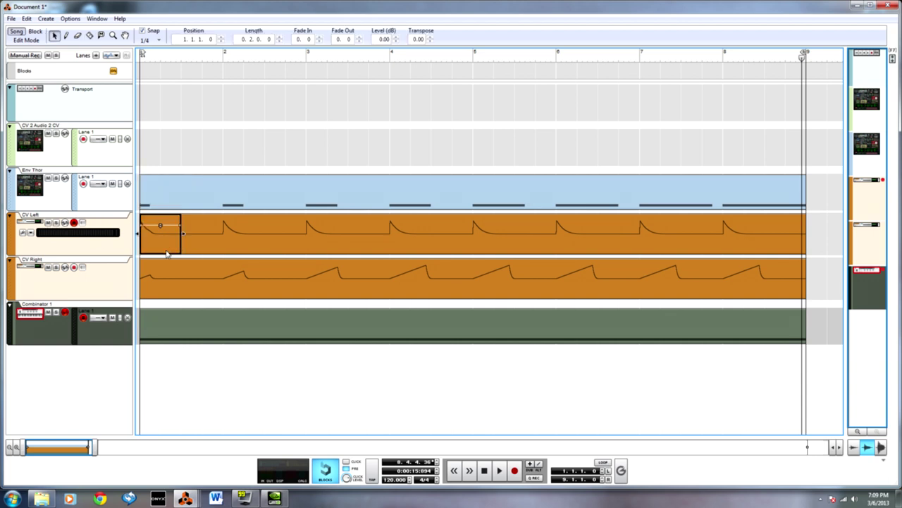
{"action": "key", "text": "r"}
{"action": "left_click_drag", "start_coordinate": [682, 245], "coordinate": [624, 247]}
{"action": "key", "text": "q"}
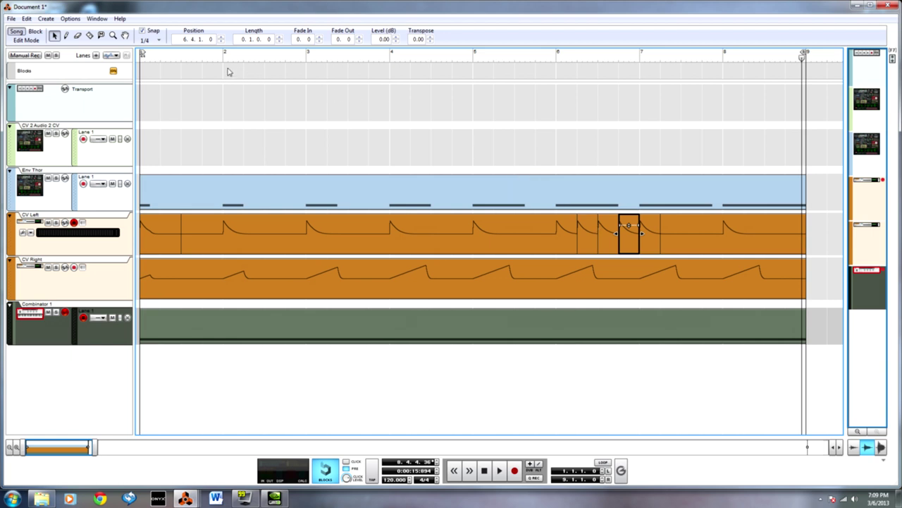
- Play the song from bar 1 into bar 8 to hear the modulation from the sliced CV Left audio
{"action": "left_click_drag", "start_coordinate": [166, 55], "coordinate": [67, 54]}
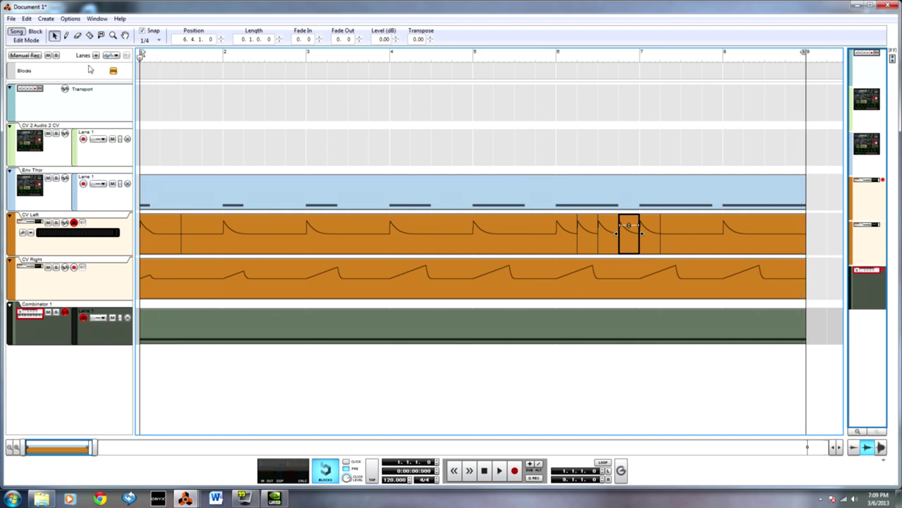
{"action": "key", "text": "space"}
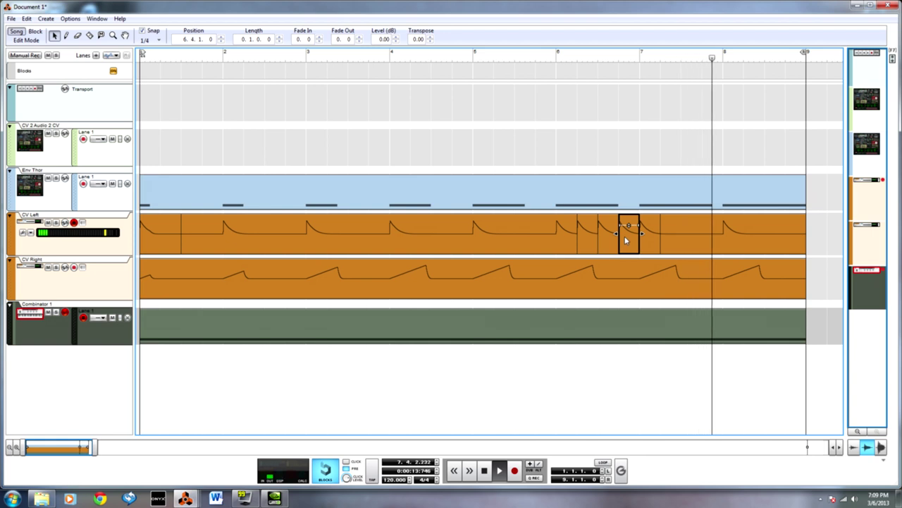
{"action": "key", "text": "space"}
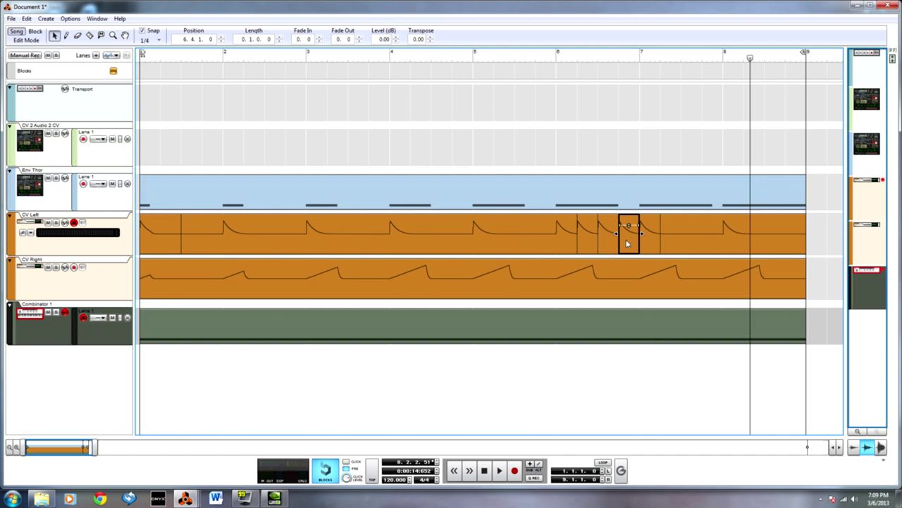
- Move the Combinator's Rotary 1 cable from the Thor's CV 1 output to its CV 2 output
{"action": "key", "text": "F6"}
{"action": "left_click_drag", "start_coordinate": [358, 187], "coordinate": [360, 205]}
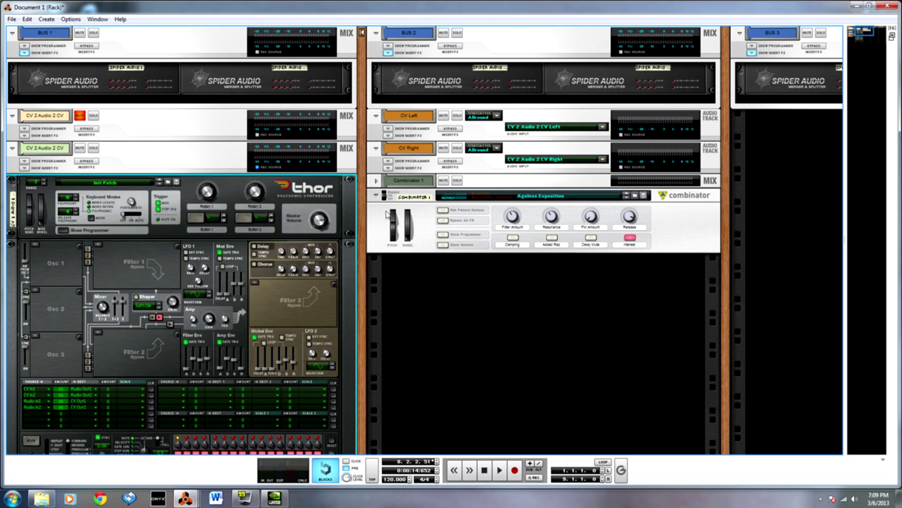
{"action": "key", "text": "Tab"}
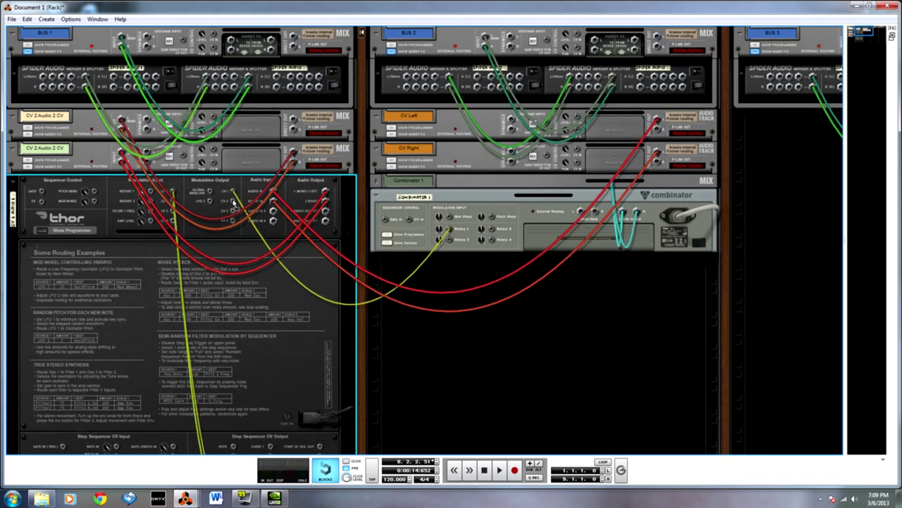
{"action": "key", "text": "F7"}
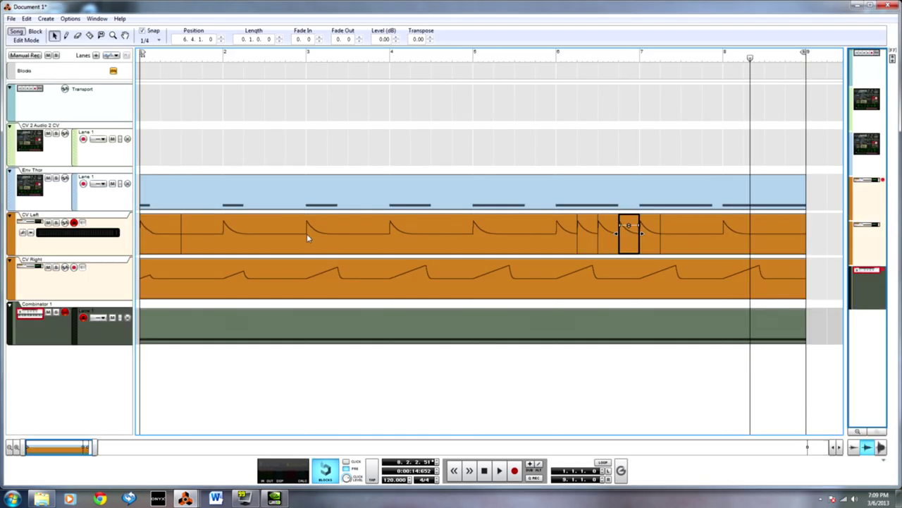
- Play the song from bar 1 to hear the CV Right modulation, and return the Rotary 1 cable to the Thor's CV 1 output
{"action": "key", "text": "Return"}
{"action": "key", "text": "space"}
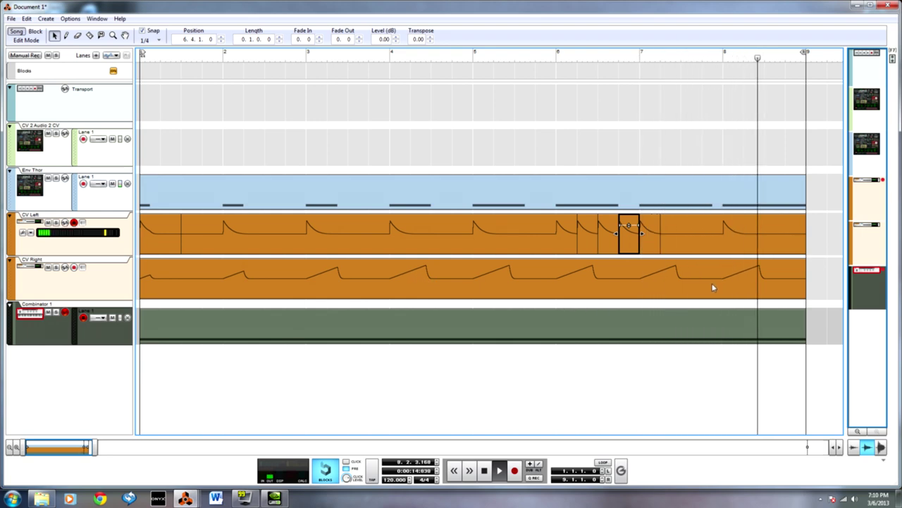
{"action": "key", "text": "F6"}
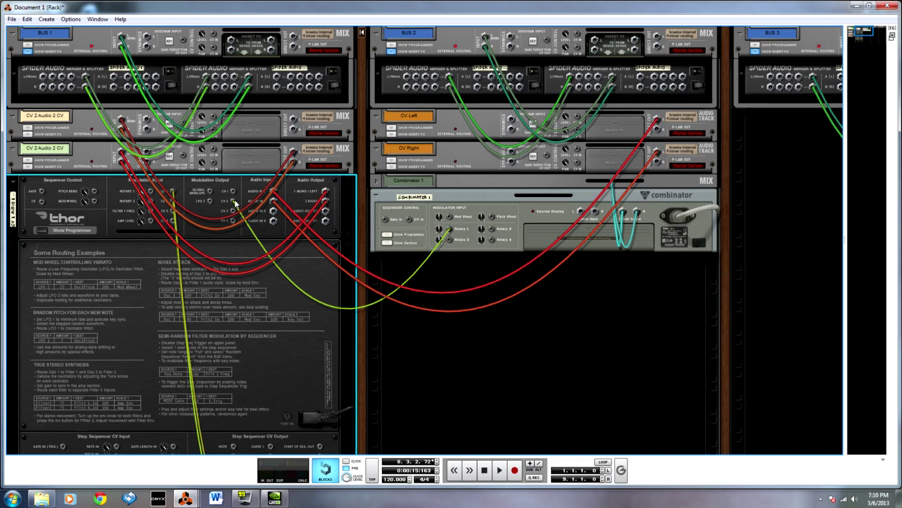
{"action": "key", "text": "F7"}
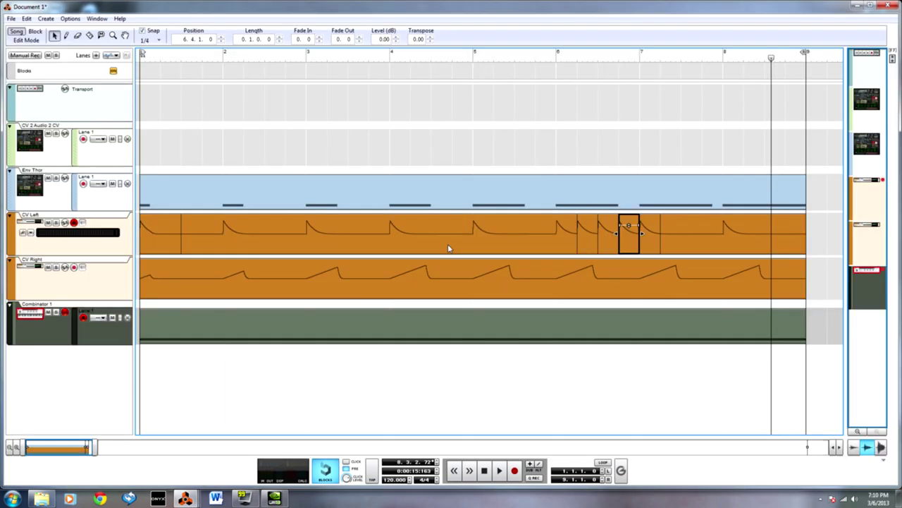
- Select the four one-beat CV Left slices starting at bar 6 beat 2 and copy them to position 2.2.1.0
{"action": "left_click", "coordinate": [587, 249]}
{"action": "left_click", "coordinate": [606, 249], "text": "shift"}
{"action": "left_click", "coordinate": [625, 249], "text": "shift"}
{"action": "left_click", "coordinate": [645, 249], "text": "shift"}
{"action": "left_click_drag", "start_coordinate": [594, 248], "coordinate": [253, 237]}
- On the back of the rack, connect the Thor's CV 2 output to the Combinator's Rotary 2 input
{"action": "key", "text": "F6"}
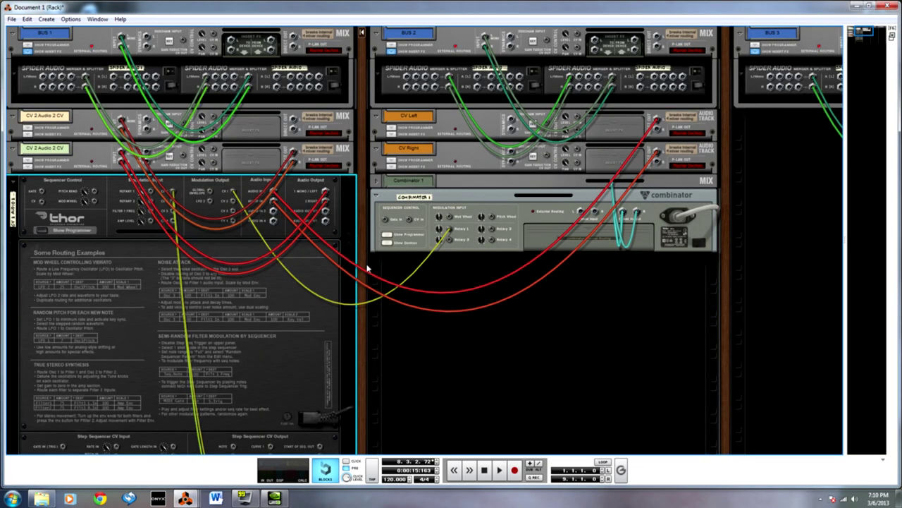
{"action": "left_click_drag", "start_coordinate": [231, 200], "coordinate": [494, 234]}
{"action": "key", "text": "Tab"}
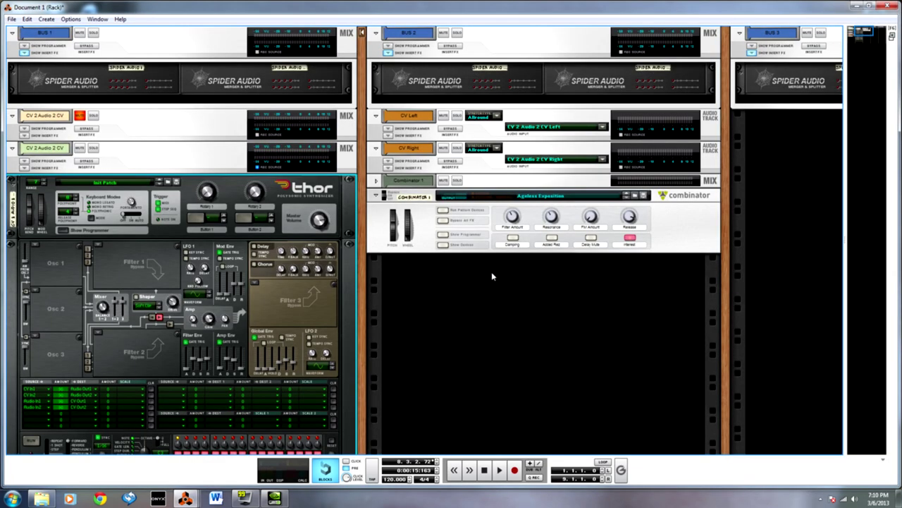
- Copy the four selected CV Left slices to position 3.2.1.0 and deselect them
{"action": "key", "text": "F7"}
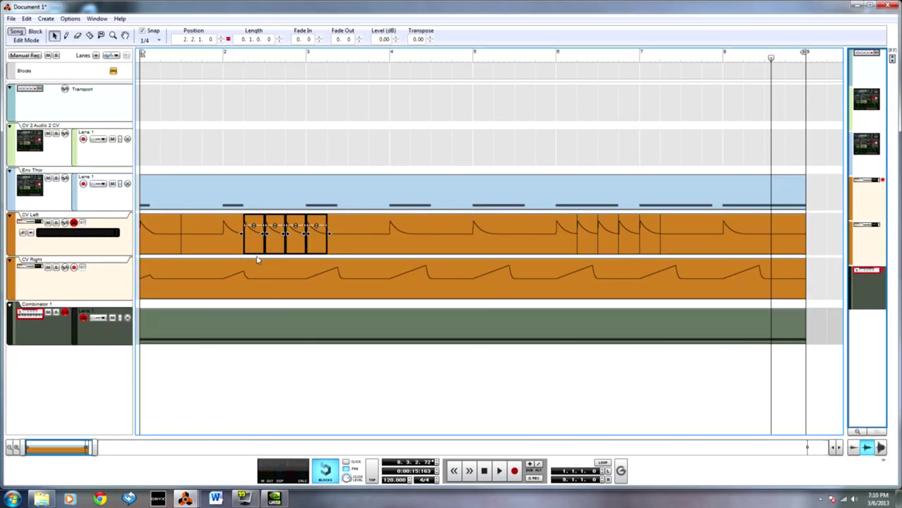
{"action": "left_click_drag", "start_coordinate": [277, 250], "coordinate": [338, 255]}
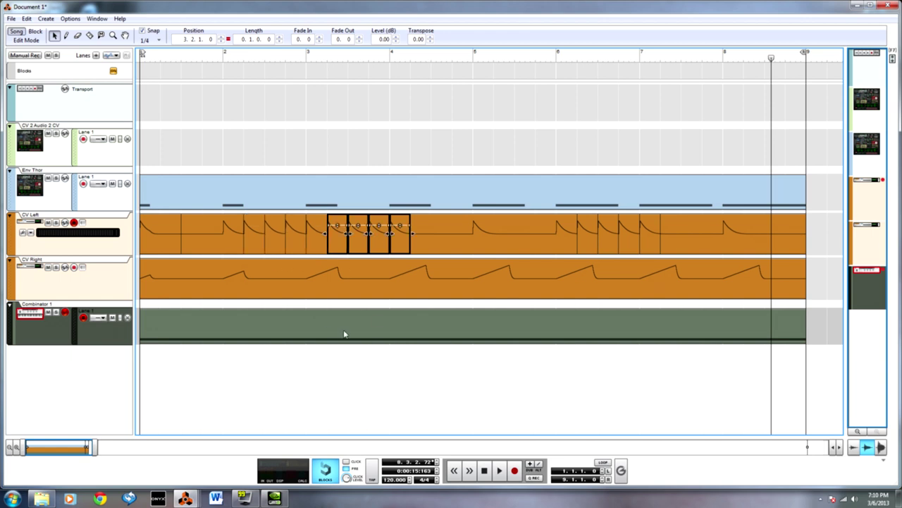
{"action": "left_click", "coordinate": [270, 109]}
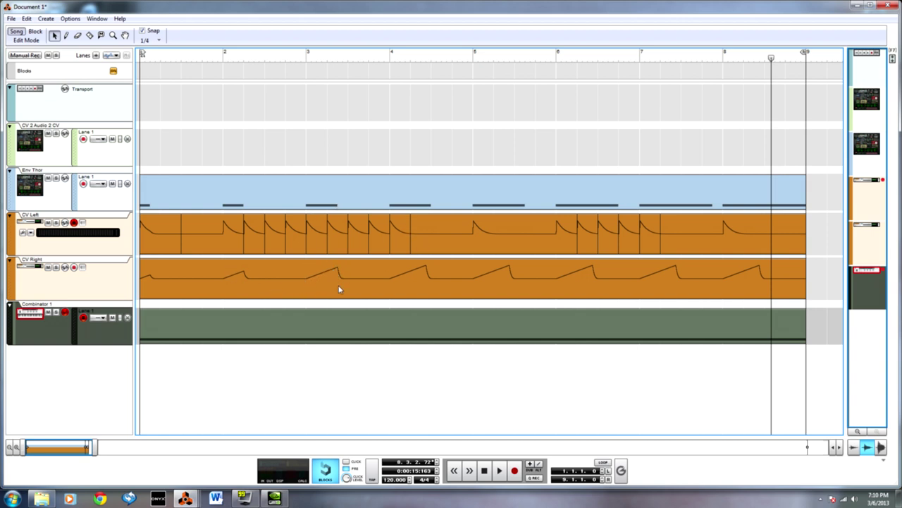
- Play the song from bar 1 through bar 8 to hear the rearranged envelope slices, stop, and view the front of the rack
{"action": "key", "text": "shift+Return"}
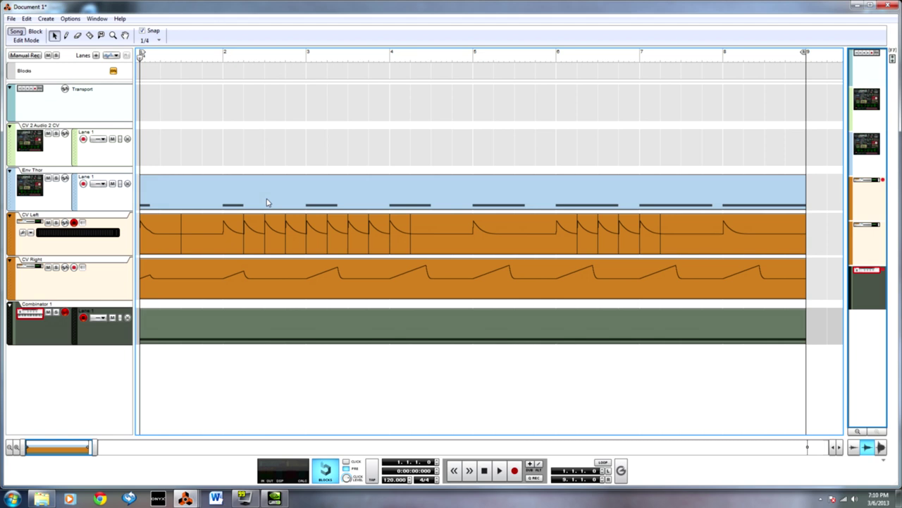
{"action": "key", "text": "space"}
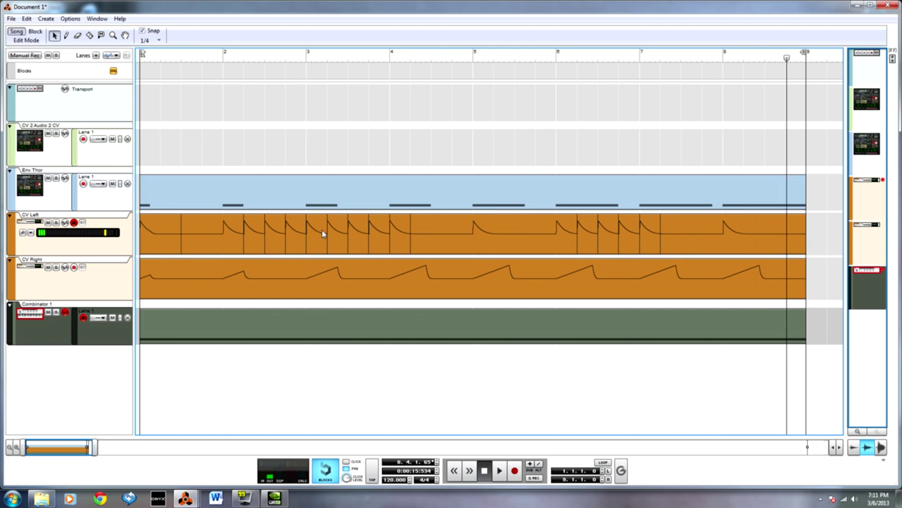
{"action": "key", "text": "Tab"}
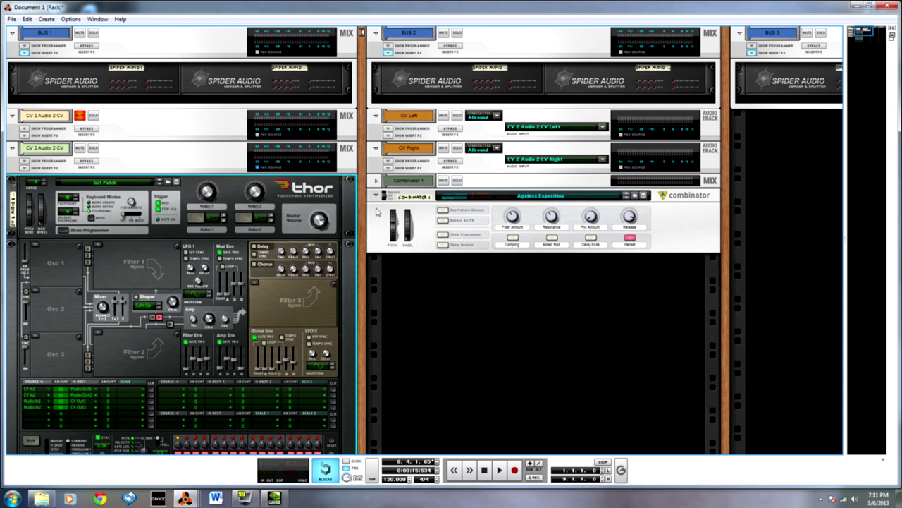
{"action": "left_click_drag", "start_coordinate": [359, 206], "coordinate": [371, 243]}
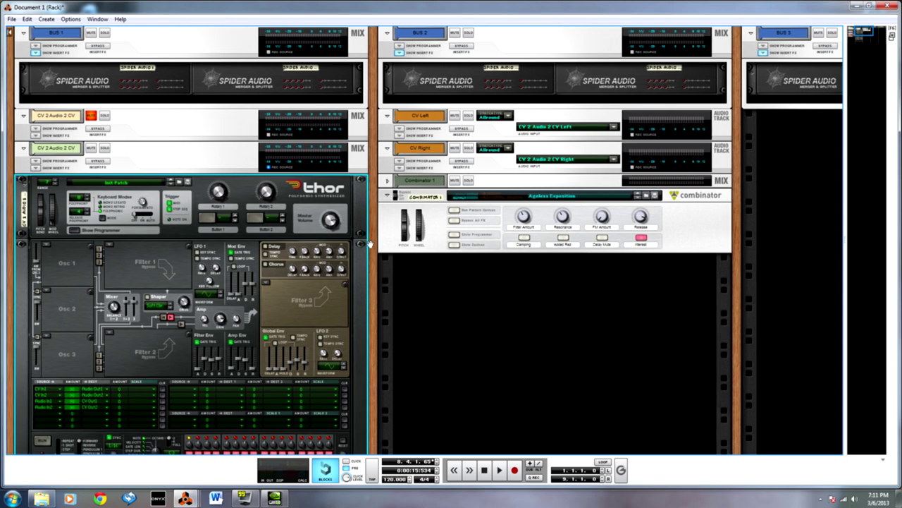